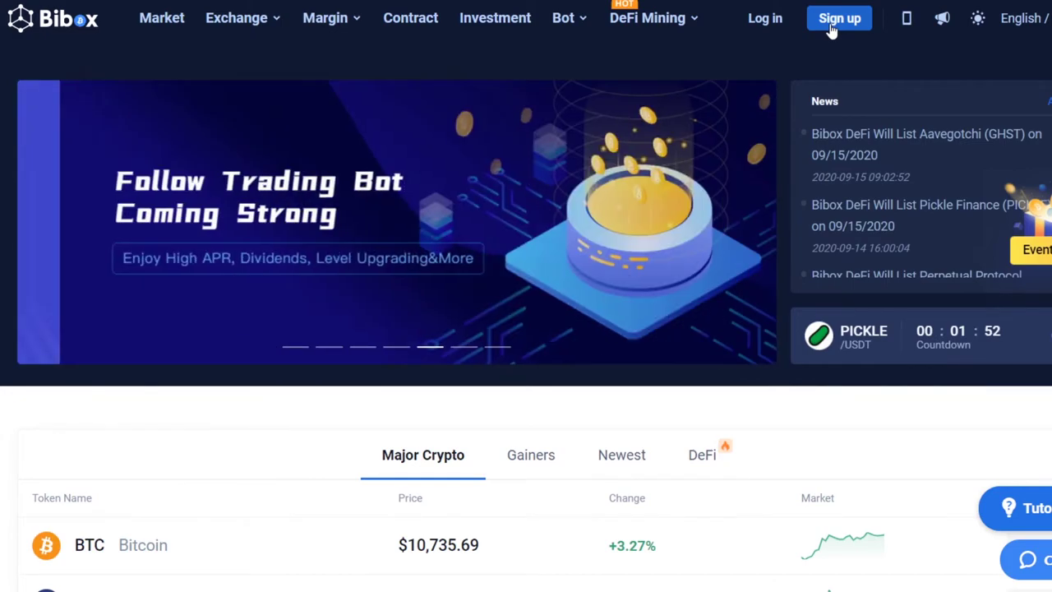
Fill in the Bibox sign-up form with an email address and password and submit it
{"action": "left_click", "coordinate": [833, 30]}
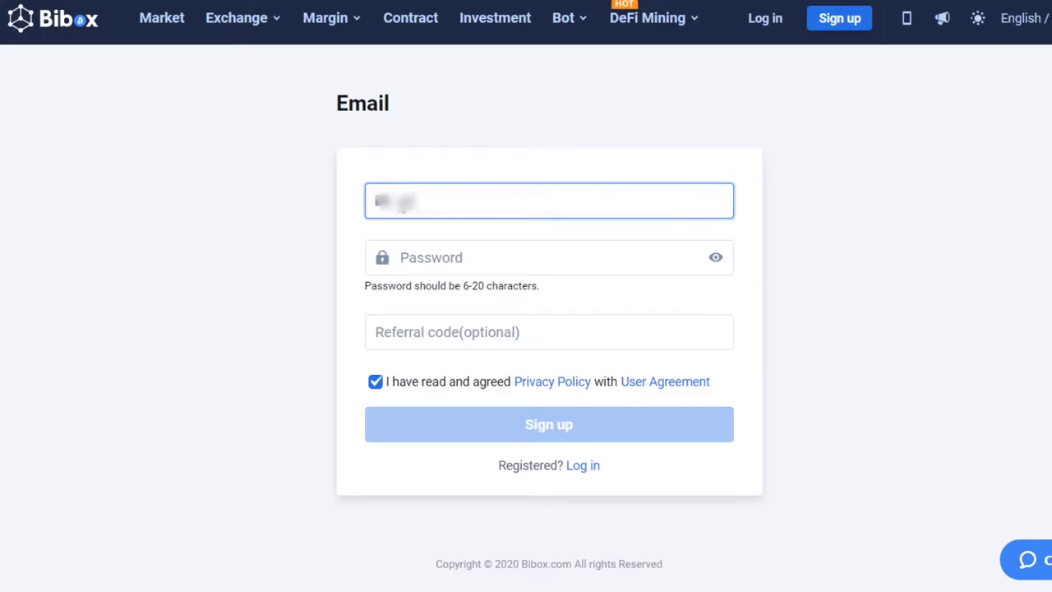
{"action": "type", "text": ".co"}
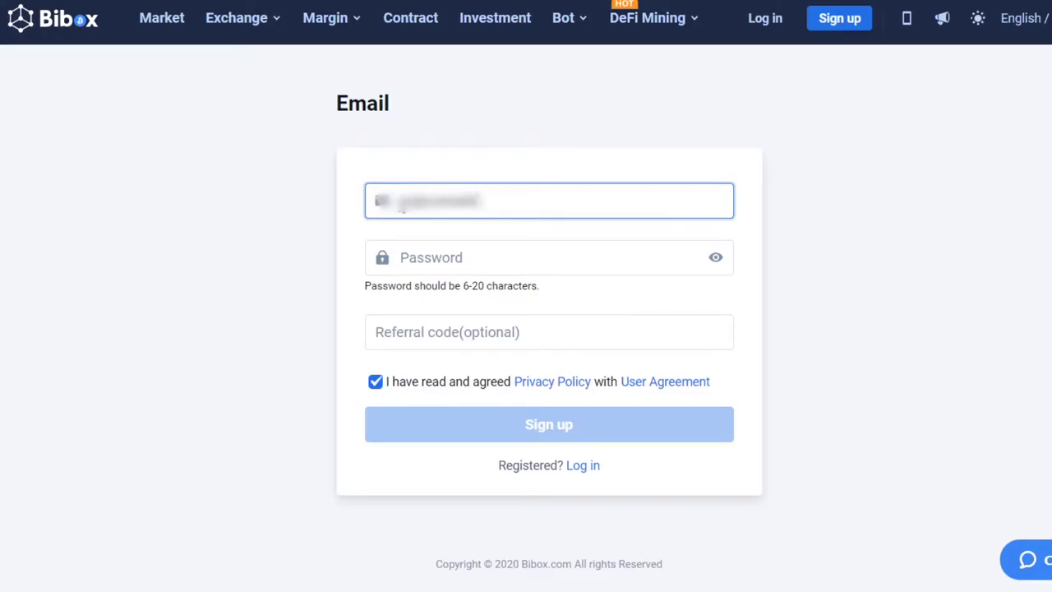
{"action": "left_click", "coordinate": [402, 256]}
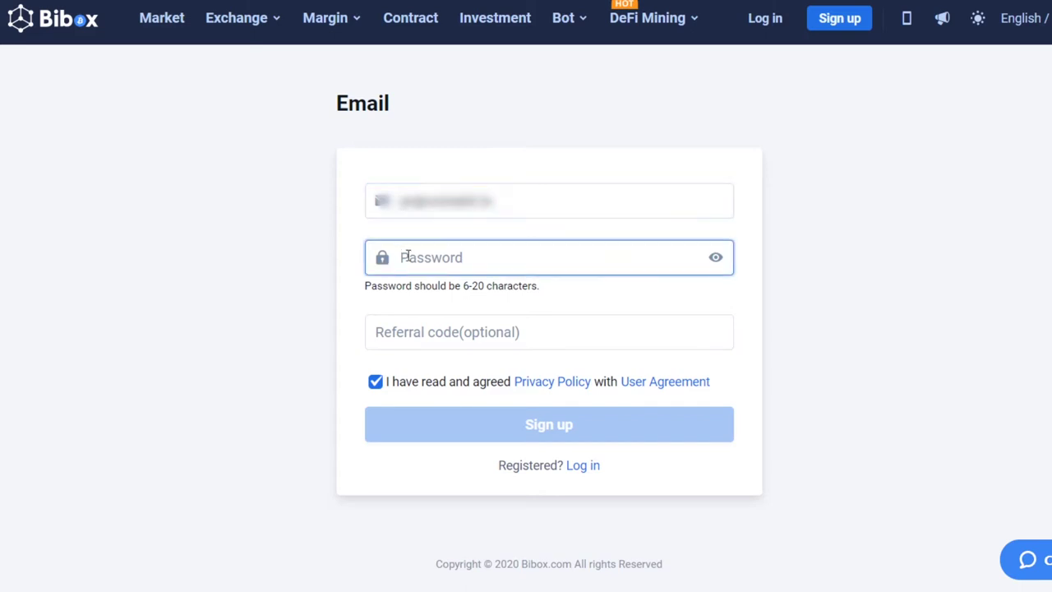
{"action": "type", "text": "aaaaaaaaaa"}
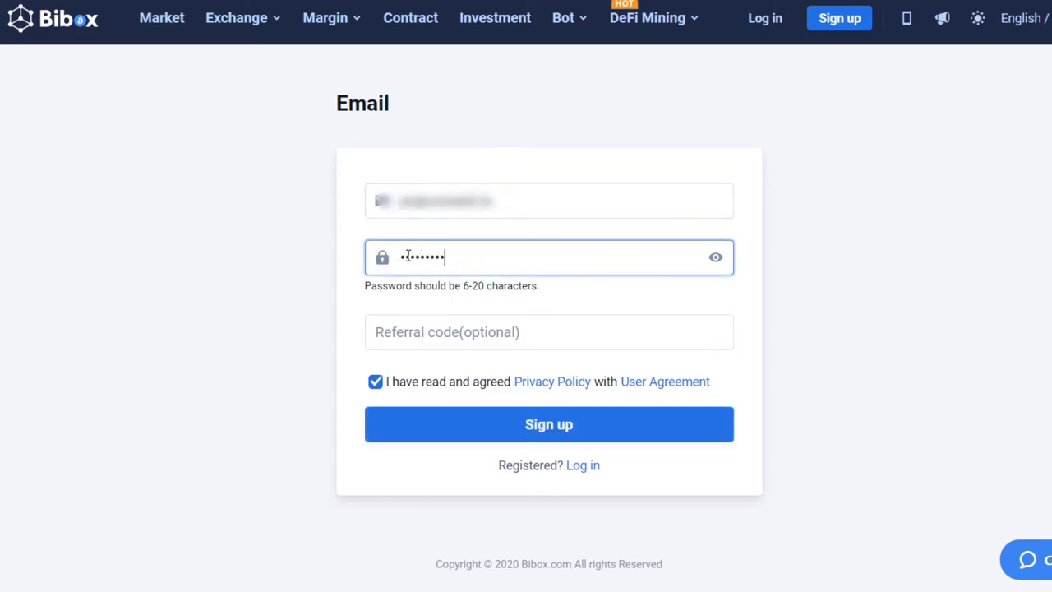
{"action": "left_click", "coordinate": [502, 425]}
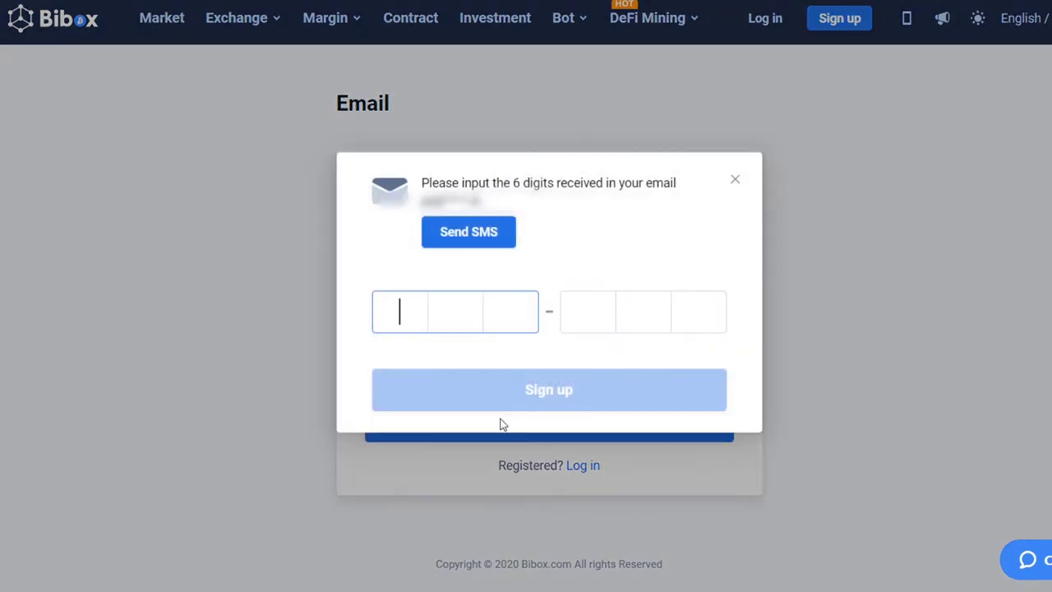
Request the email verification code, solve the slider captcha, and paste the code
{"action": "left_click", "coordinate": [481, 238]}
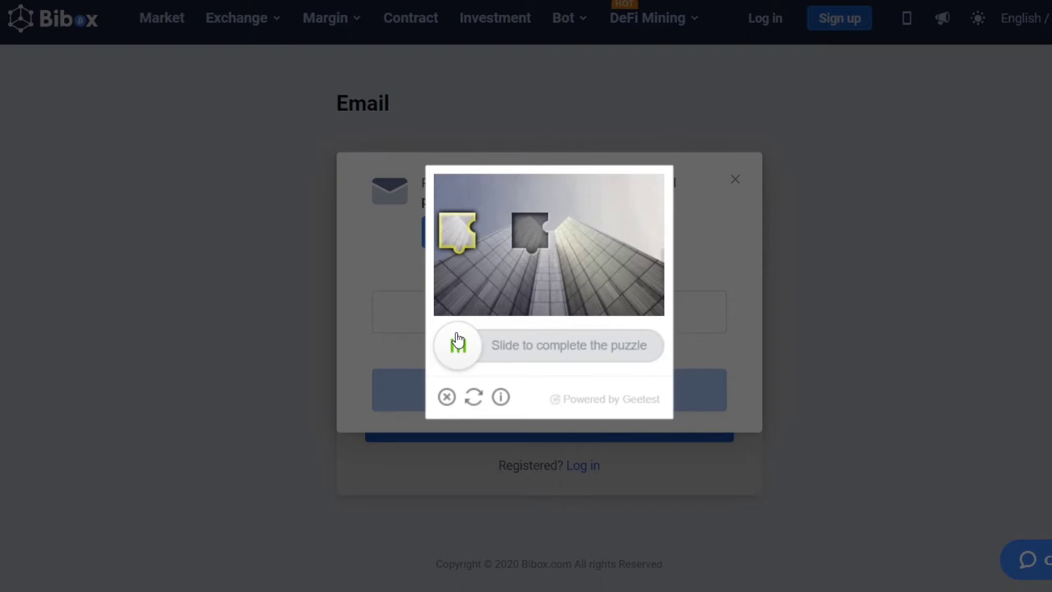
{"action": "left_click_drag", "start_coordinate": [458, 344], "coordinate": [533, 344]}
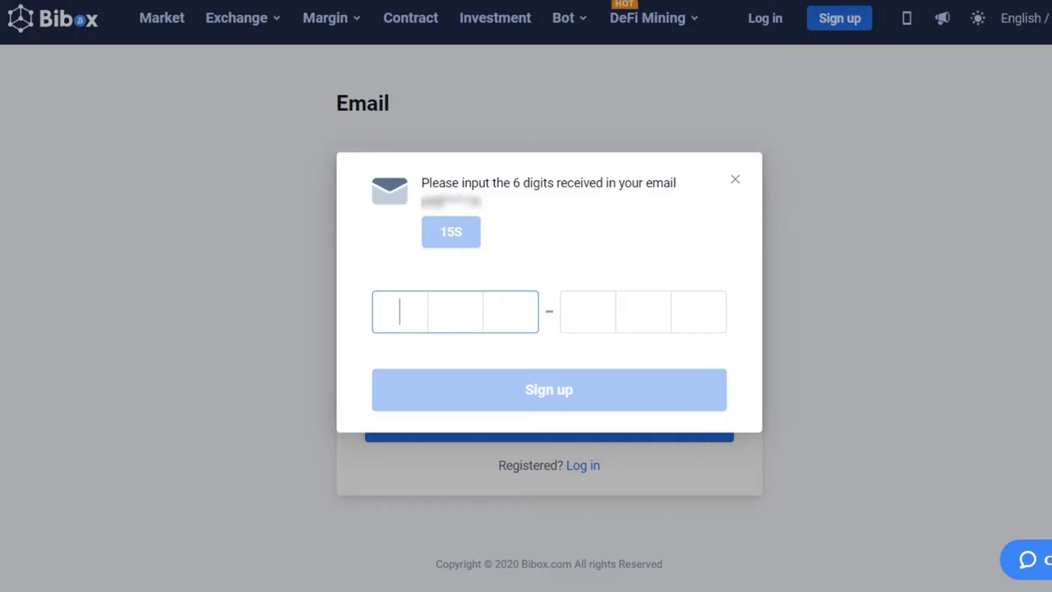
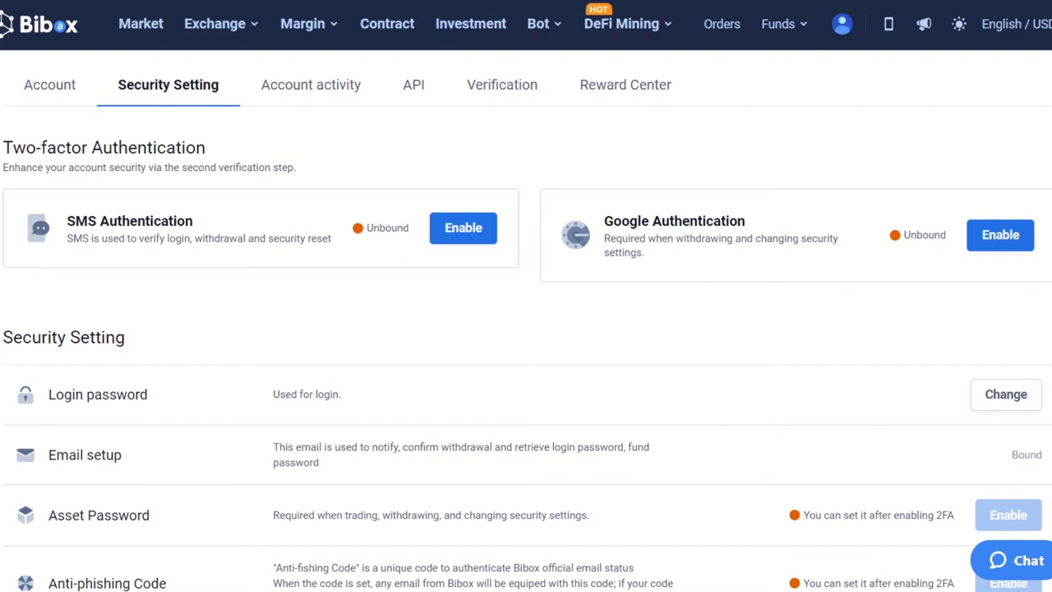
Enable Google Authentication using the emailed code and the six-digit authenticator code
{"action": "left_click", "coordinate": [1002, 235]}
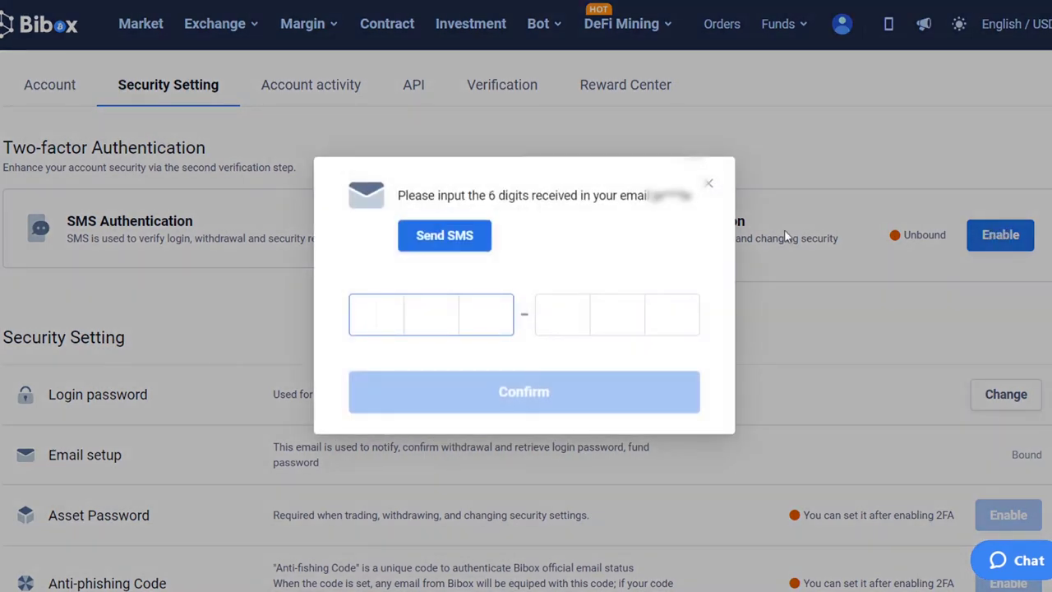
{"action": "left_click", "coordinate": [483, 237]}
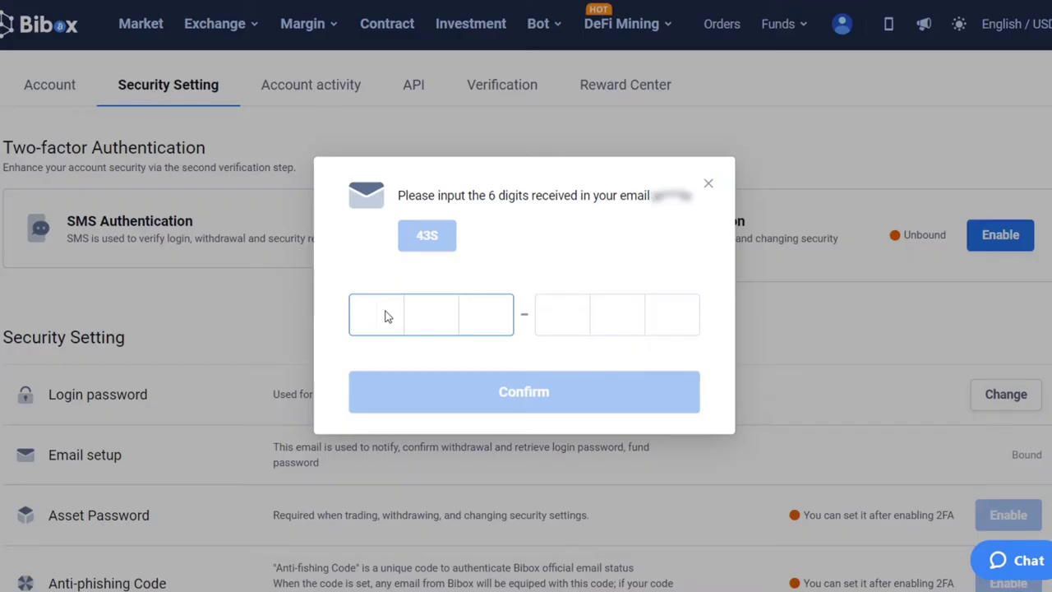
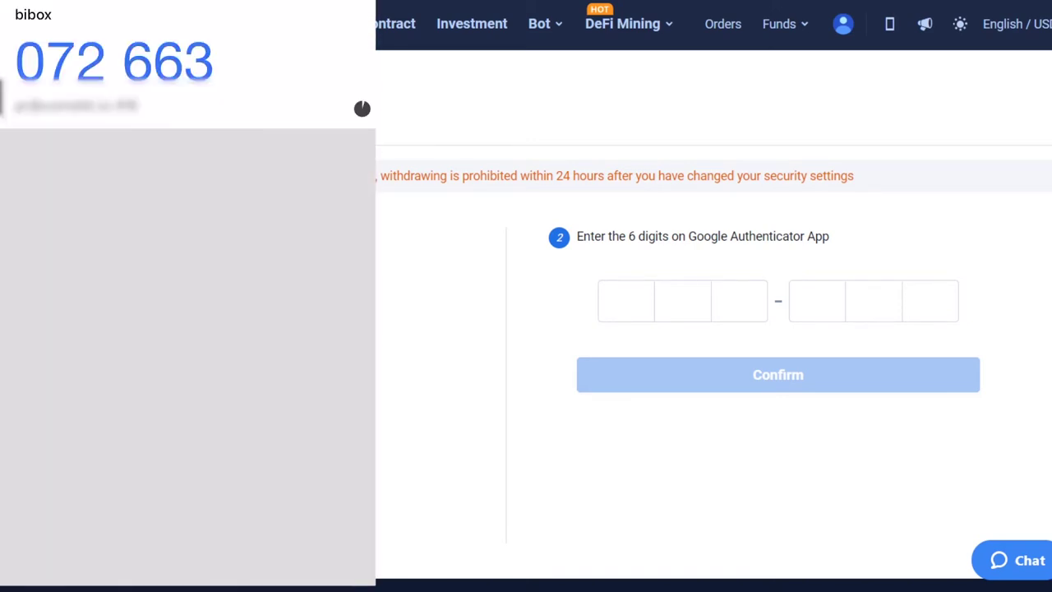
{"action": "left_click", "coordinate": [626, 301]}
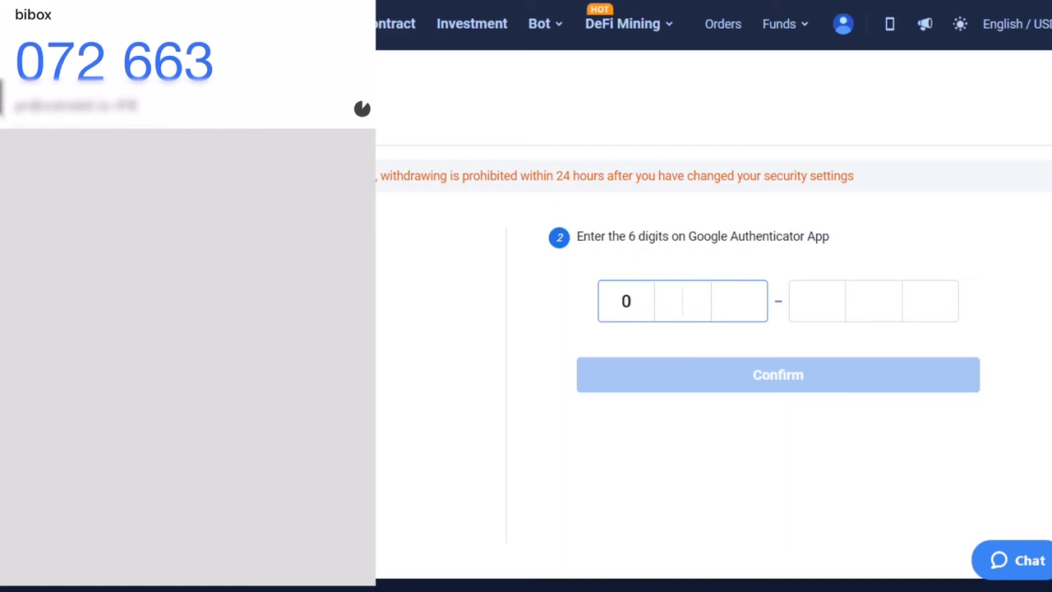
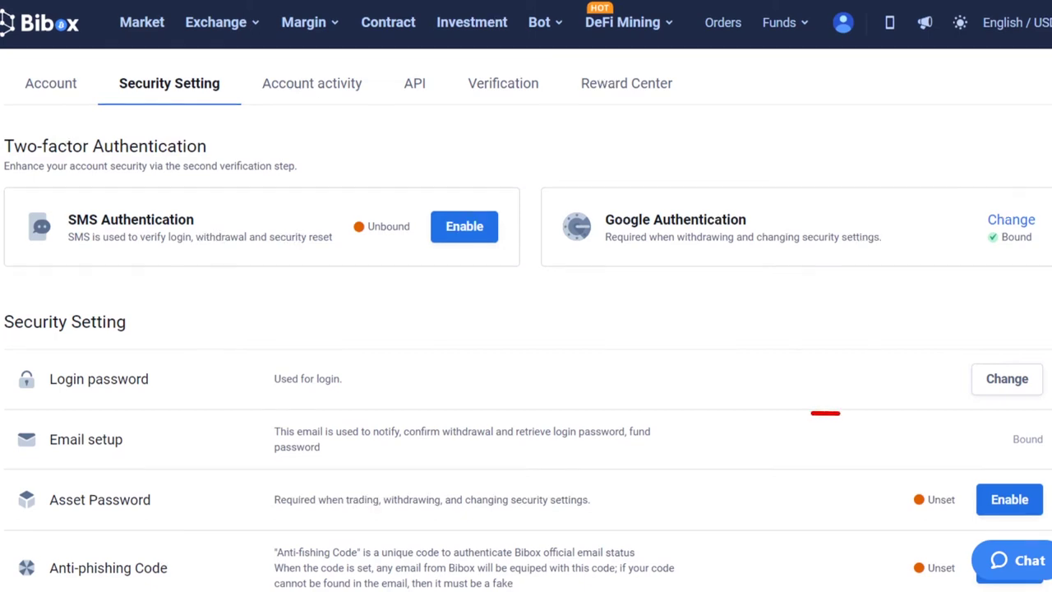
Create and confirm an asset password, verified with the login password and authenticator code
{"action": "scroll", "coordinate": [526, 329], "scroll_direction": "down", "scroll_amount": 1}
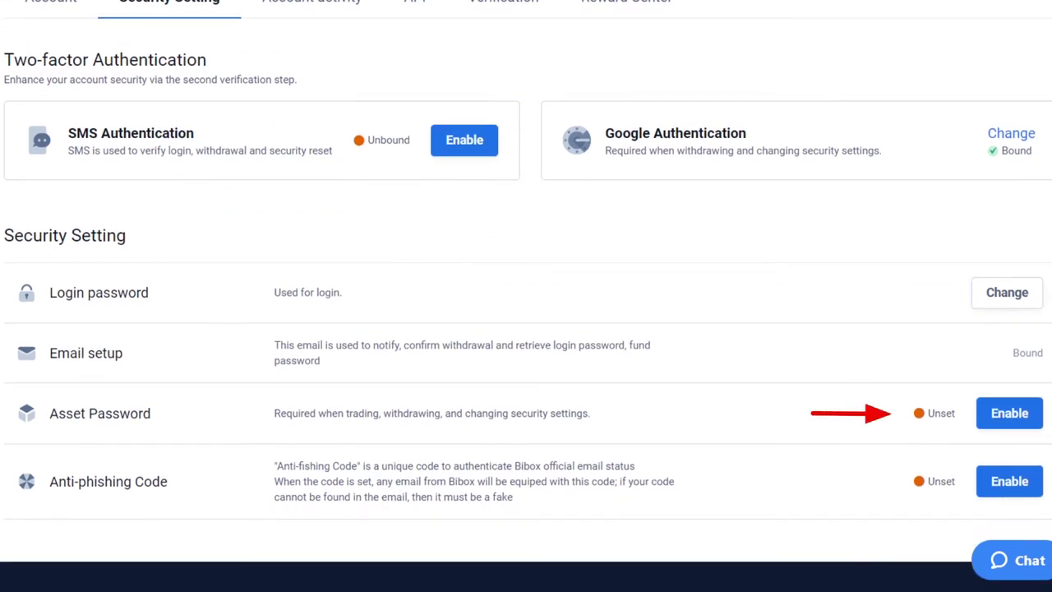
{"action": "left_click", "coordinate": [1036, 413]}
{"action": "left_click", "coordinate": [331, 122]}
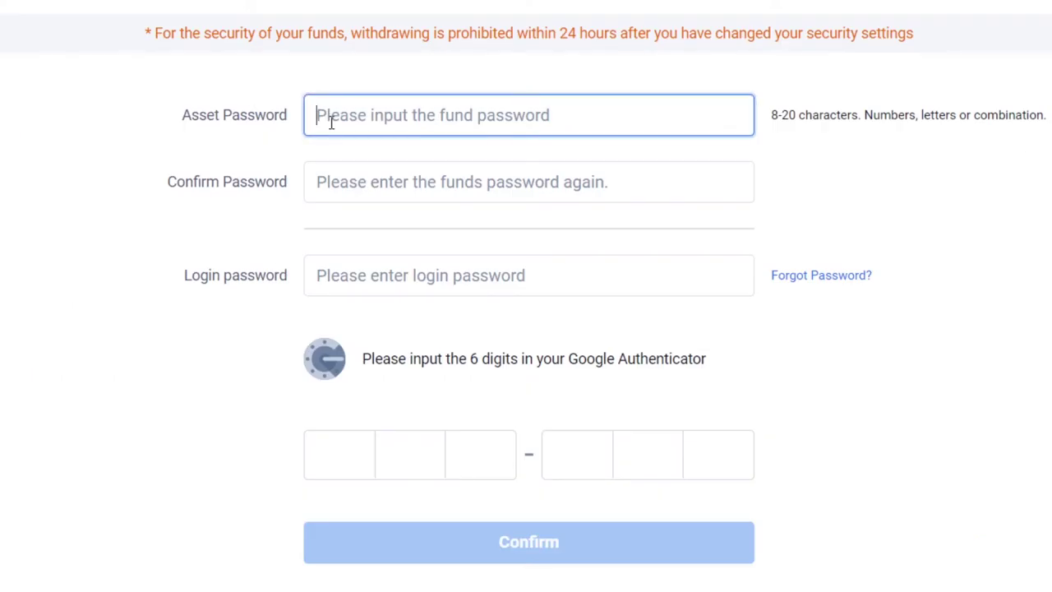
{"action": "type", "text": "••••••••••••••••••"}
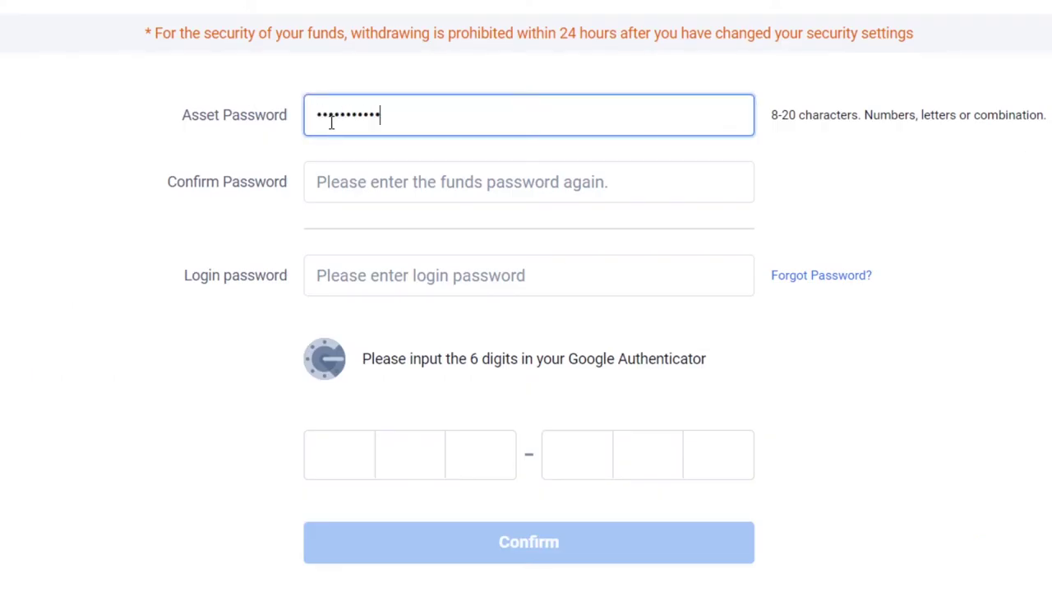
{"action": "left_click", "coordinate": [320, 179]}
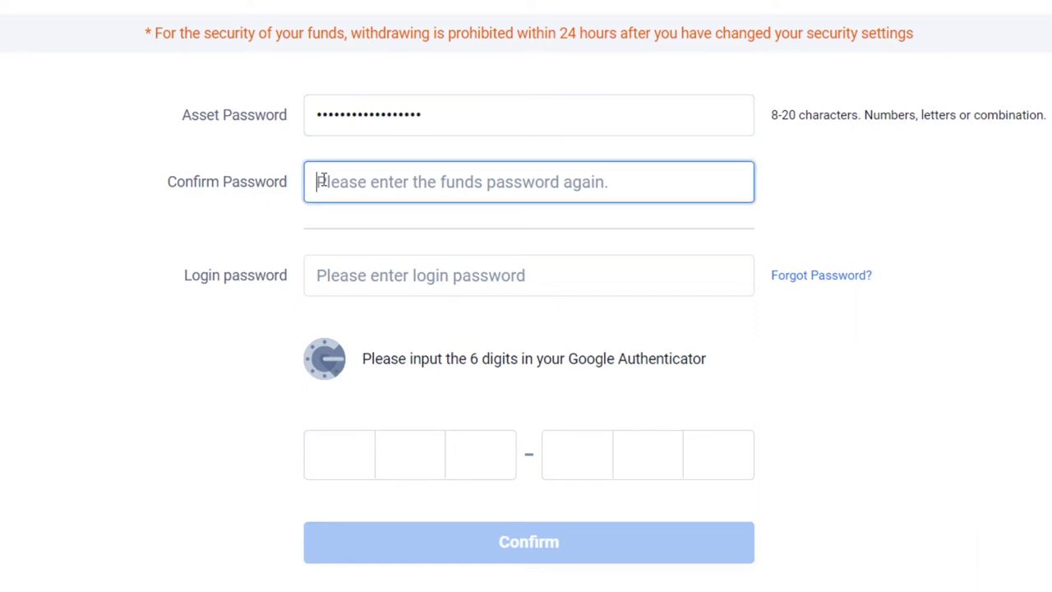
{"action": "type", "text": "••••••••••••••••••"}
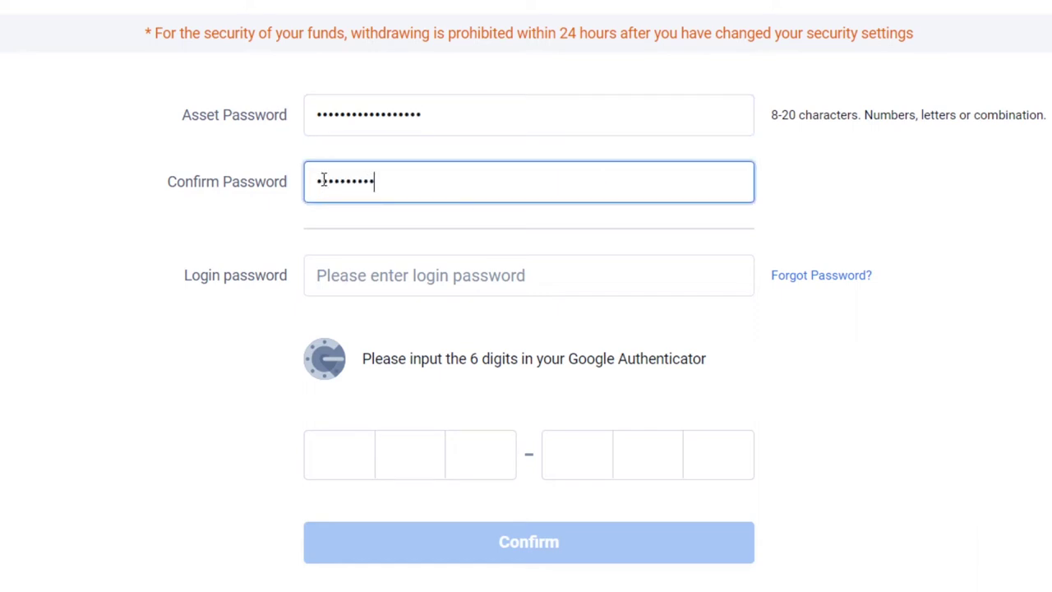
{"action": "left_click", "coordinate": [342, 274]}
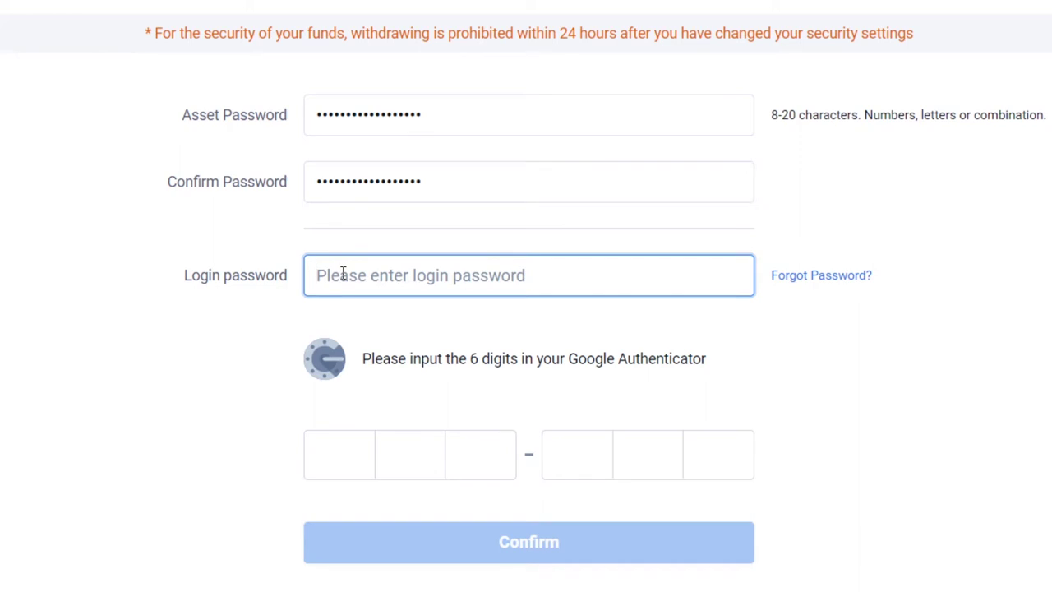
{"action": "type", "text": "••••••••••"}
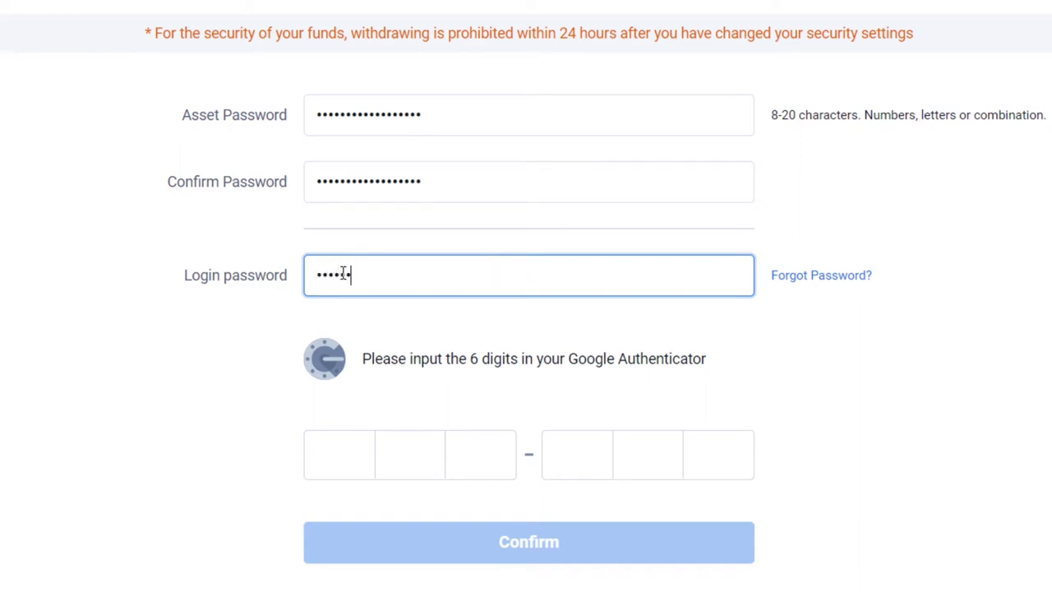
{"action": "key", "text": "Tab"}
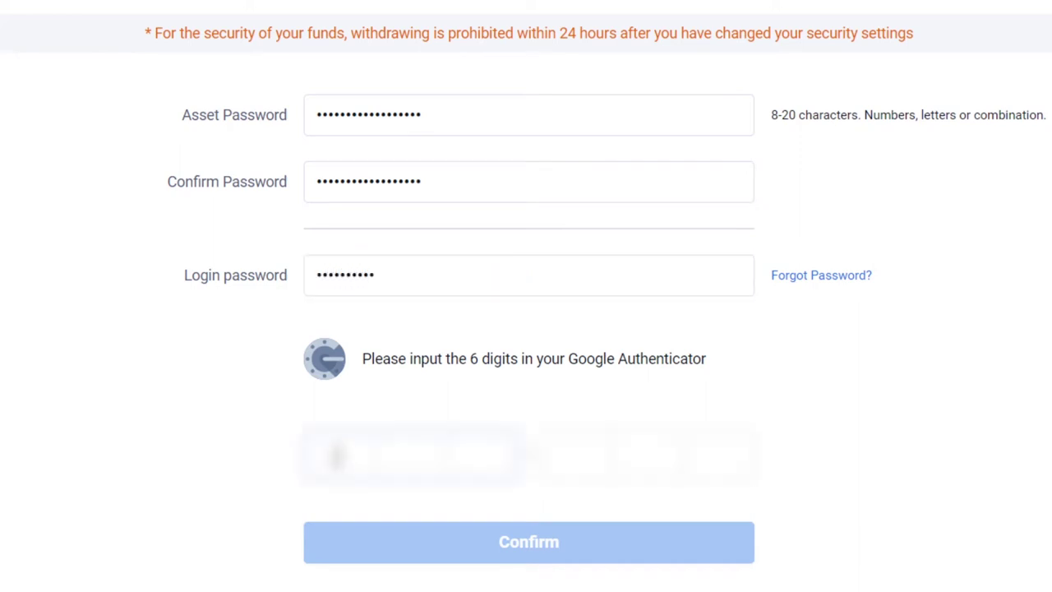
{"action": "key", "text": "ctrl+v"}
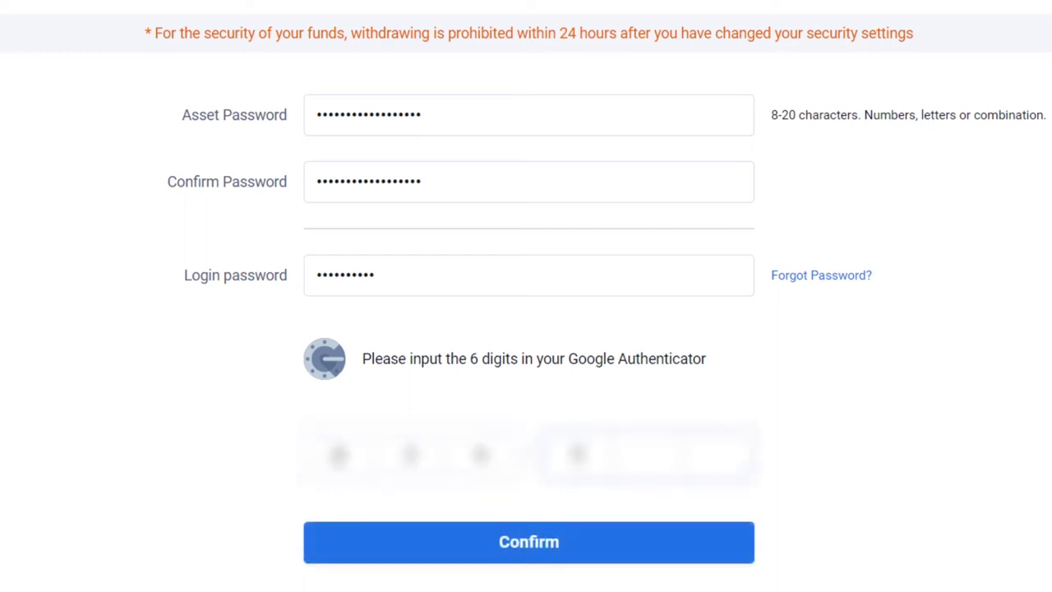
{"action": "key", "text": "Return"}
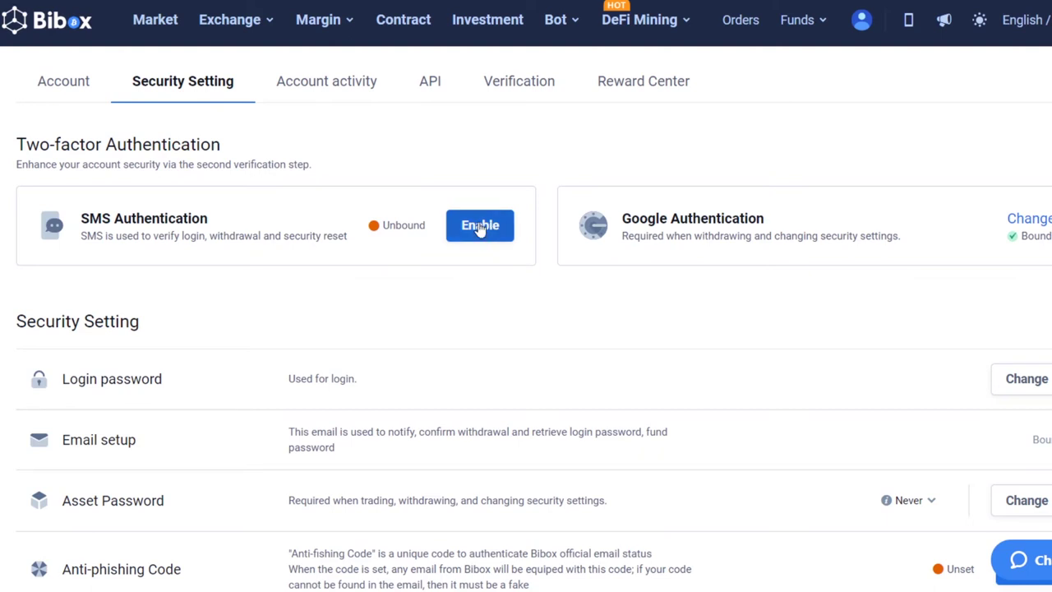
Bind SMS Authentication to the mobile number using the texted verification code
{"action": "left_click", "coordinate": [481, 227]}
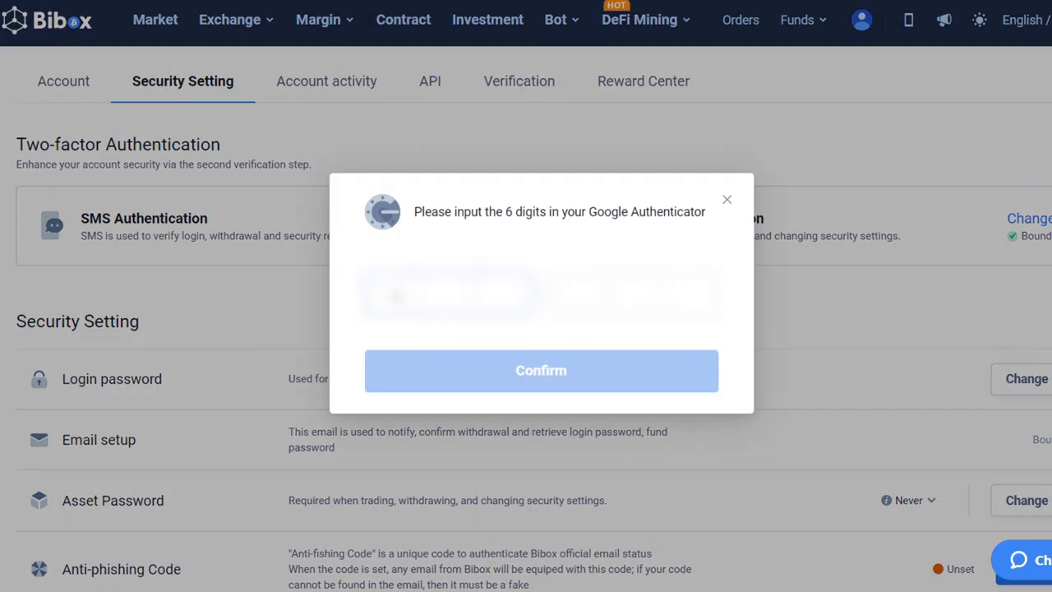
{"action": "type", "text": "•••"}
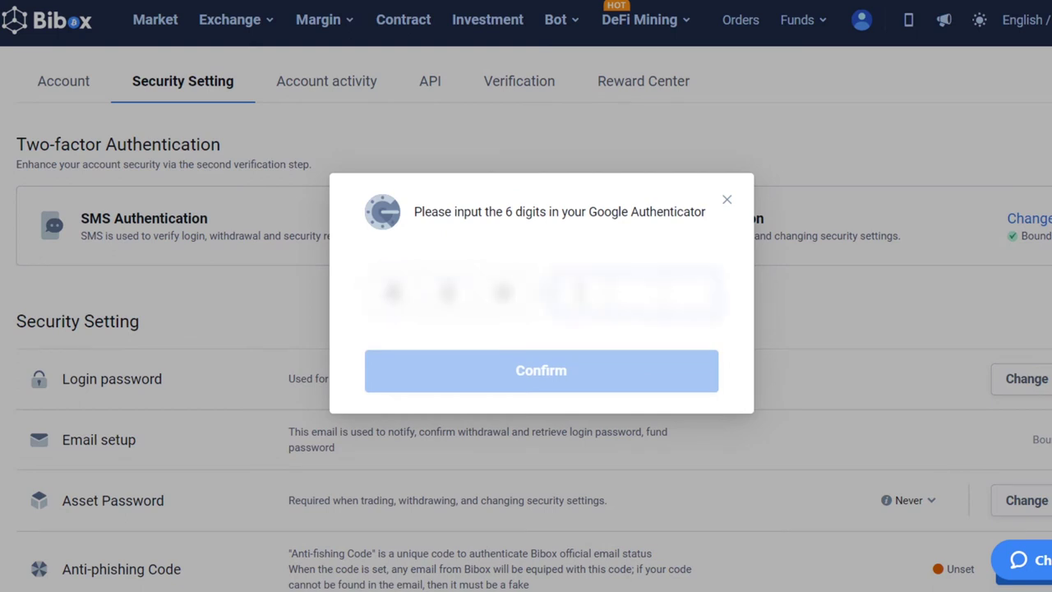
{"action": "type", "text": "•••"}
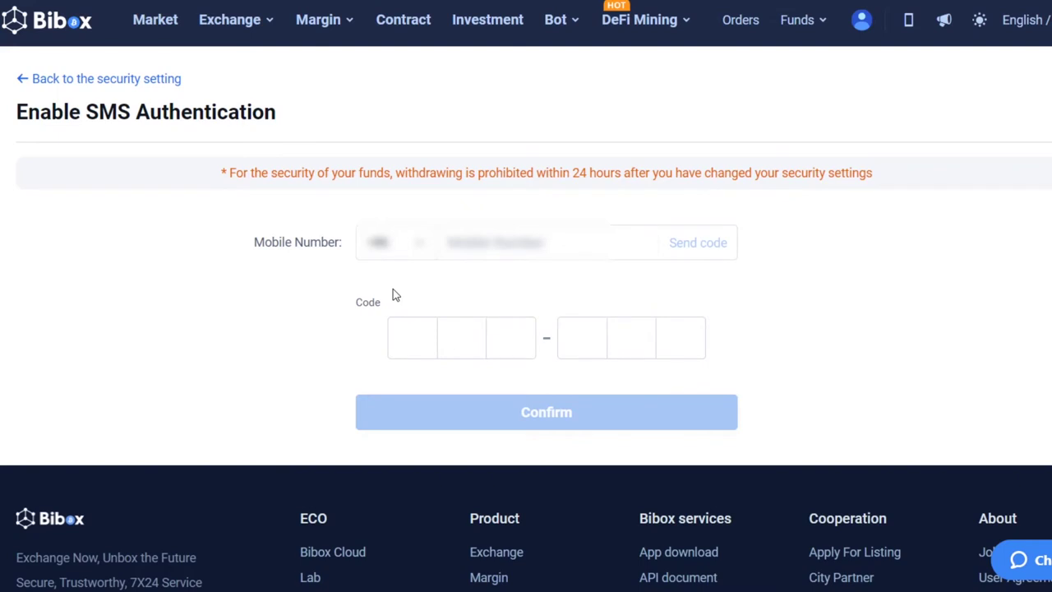
{"action": "left_click", "coordinate": [391, 242]}
{"action": "key", "text": "ctrl+v"}
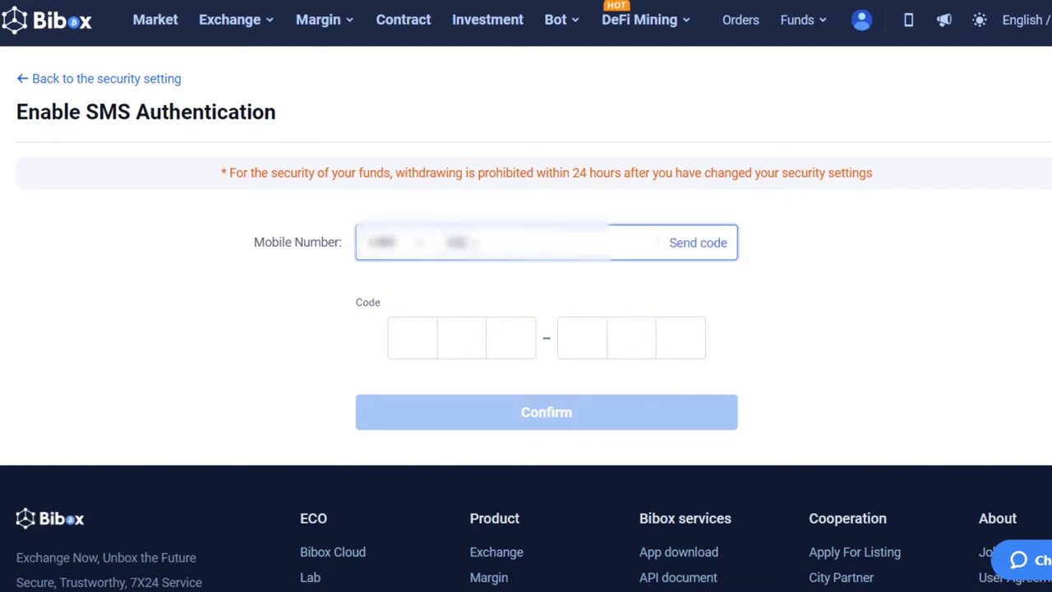
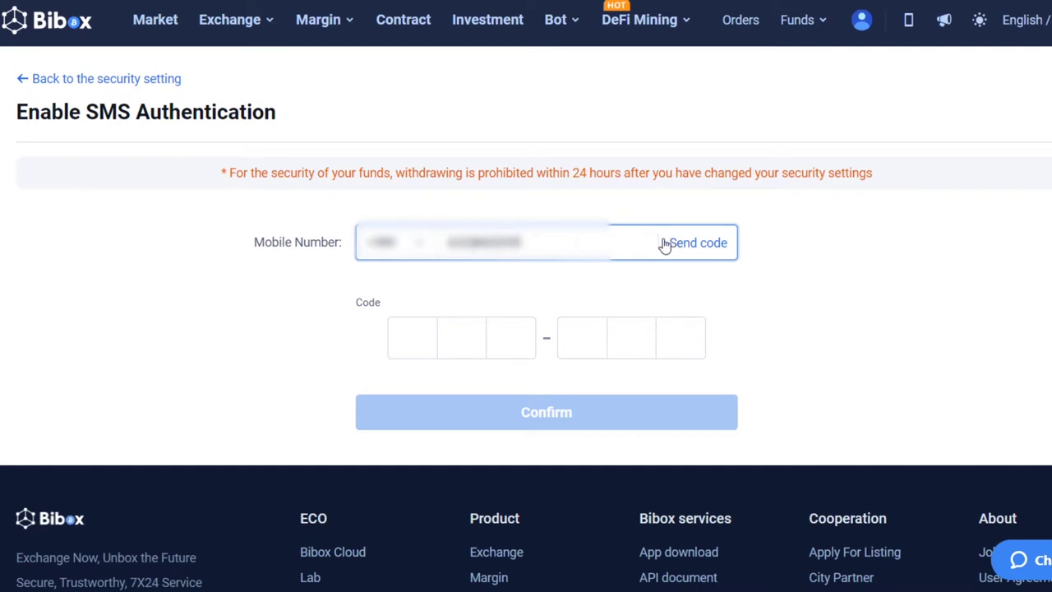
{"action": "left_click", "coordinate": [662, 243]}
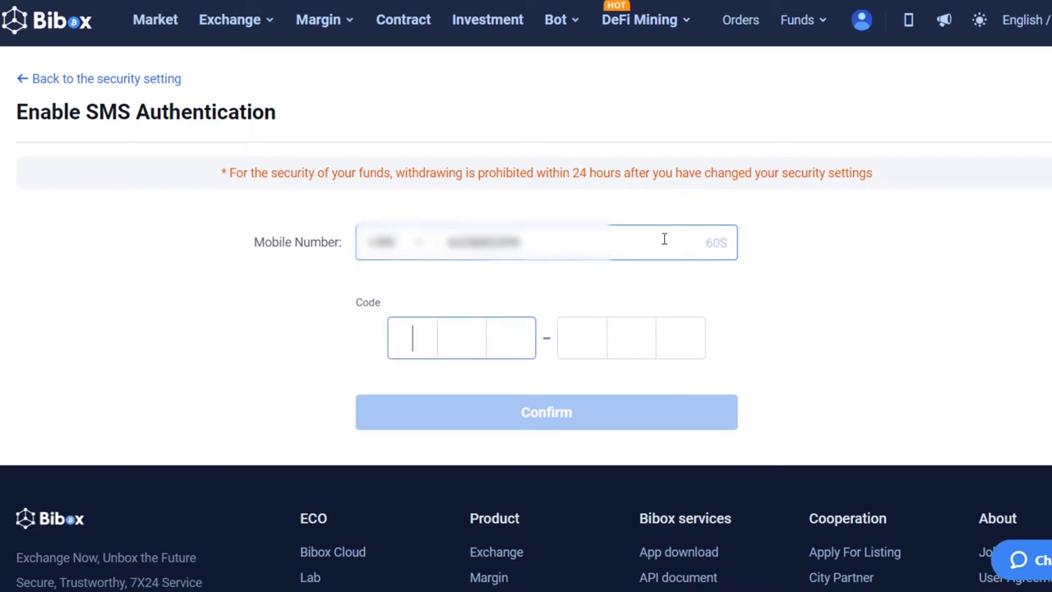
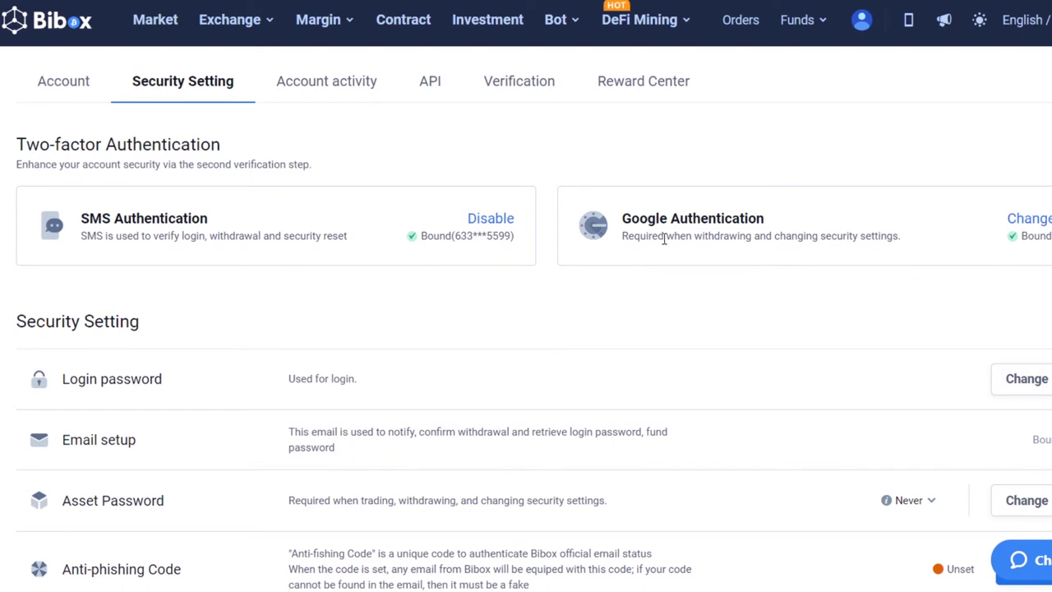
{"action": "mouse_move", "coordinate": [820, 20]}
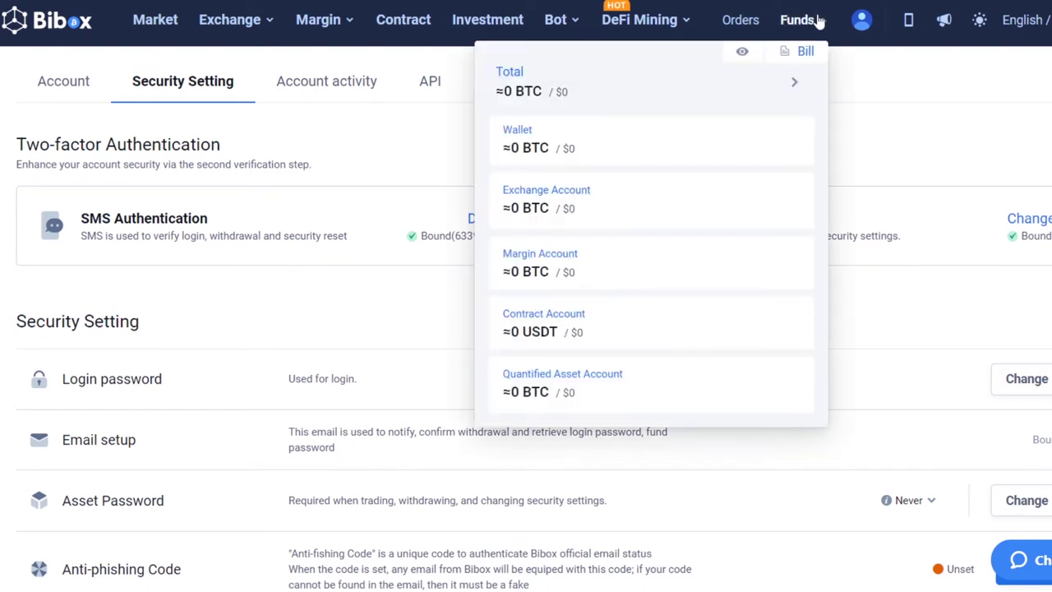
Open Funds and go to the BTC Deposit page
{"action": "left_click", "coordinate": [820, 20]}
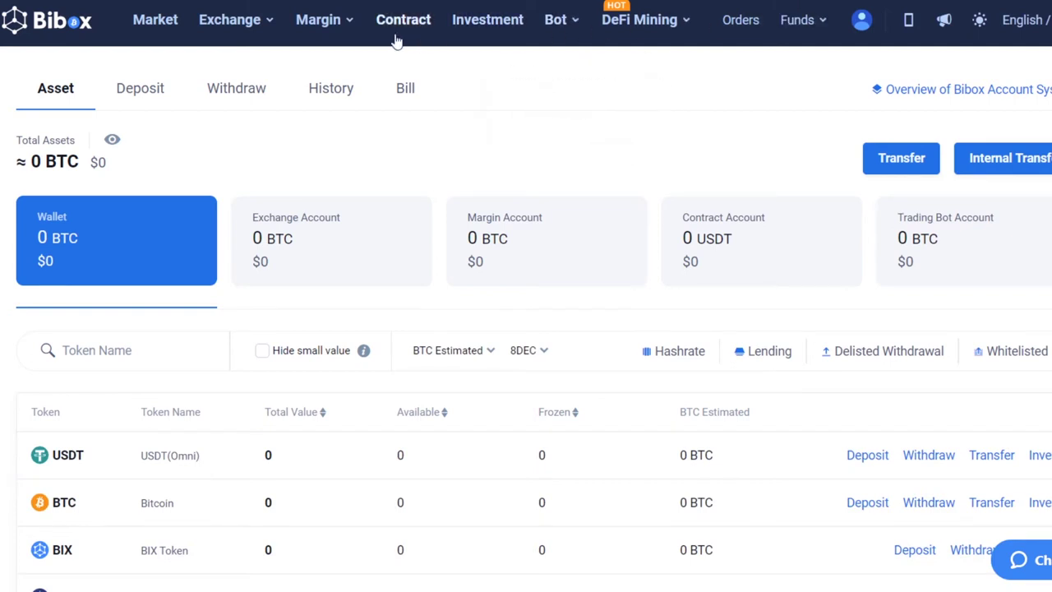
{"action": "left_click", "coordinate": [122, 89]}
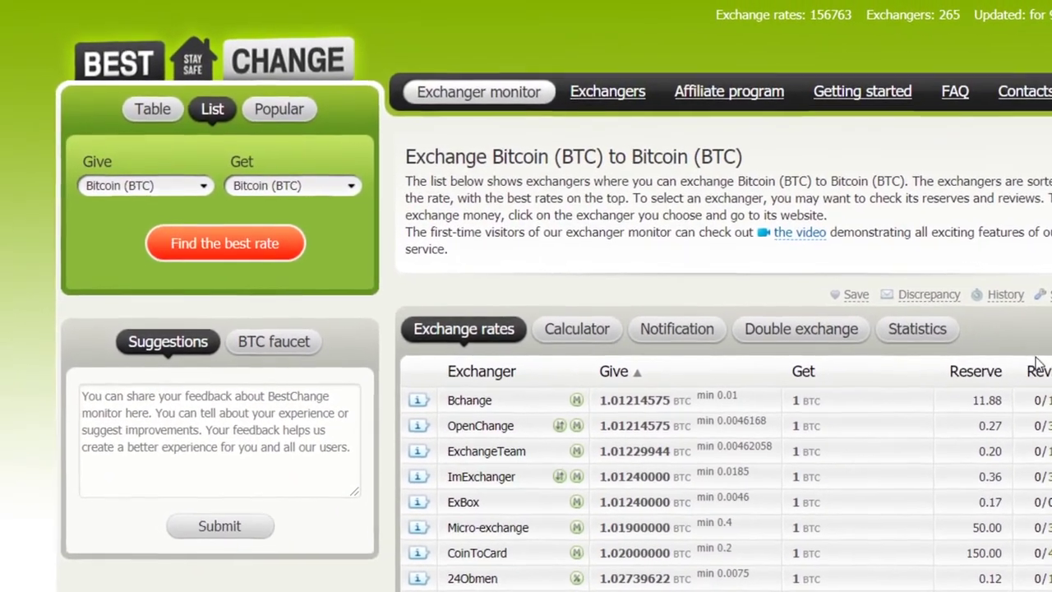
Set the Give currency to Privat 24 UAH, keeping Bitcoin (BTC) as Get
{"action": "left_click", "coordinate": [148, 189]}
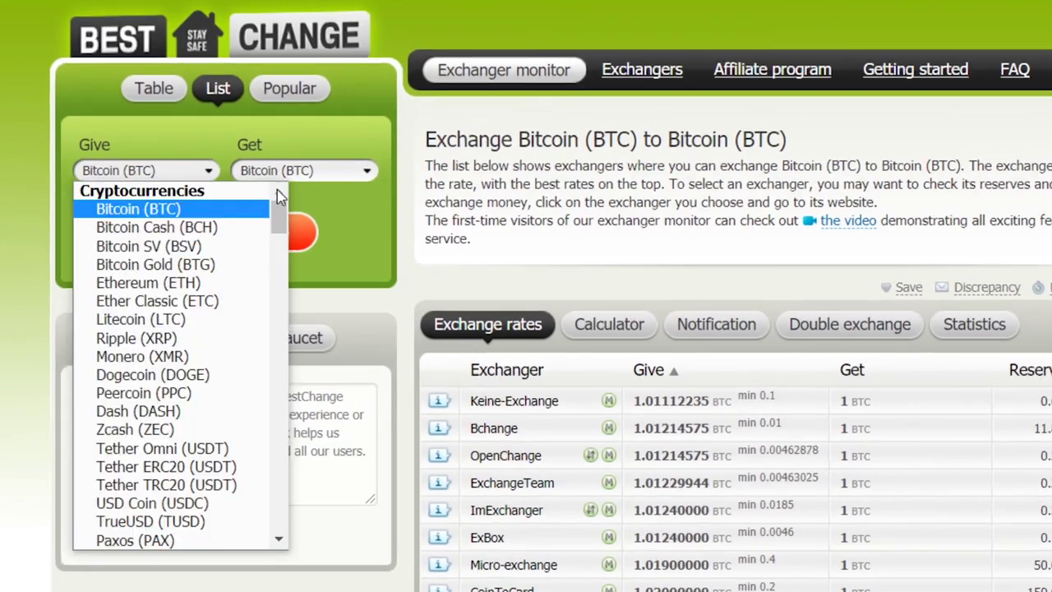
{"action": "left_click_drag", "start_coordinate": [280, 207], "coordinate": [318, 470]}
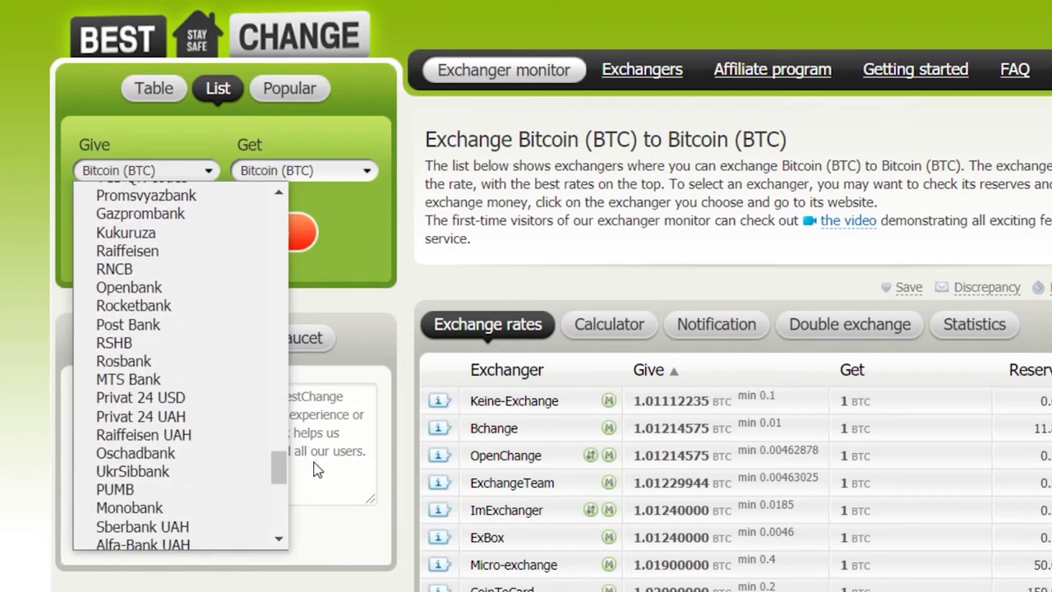
{"action": "left_click", "coordinate": [259, 427]}
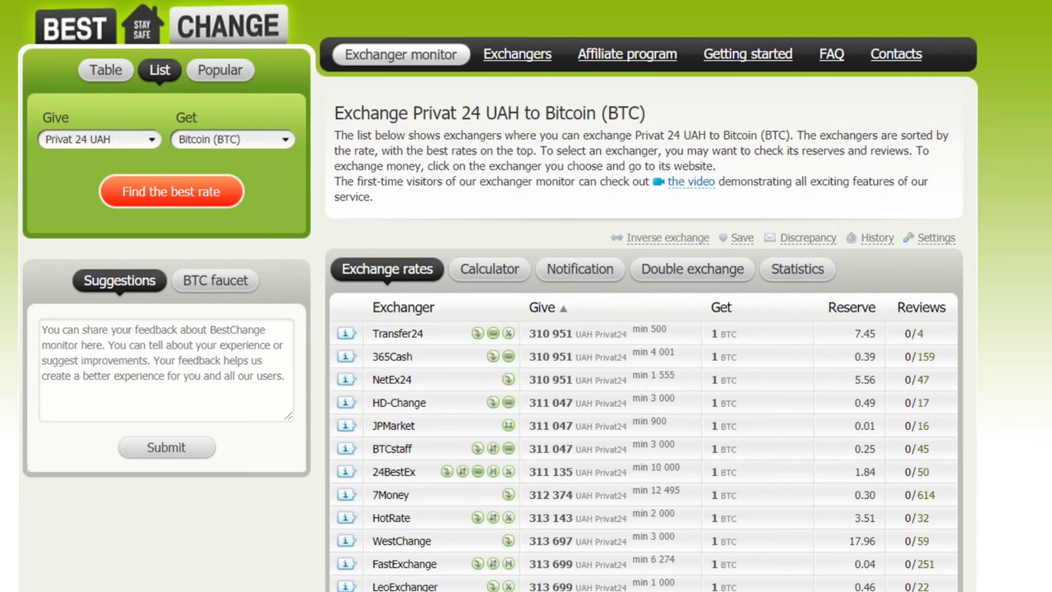
Open Transfer24's 500 UAH exchange form and begin the credit card field
{"action": "scroll", "coordinate": [526, 329], "scroll_direction": "down", "scroll_amount": 3}
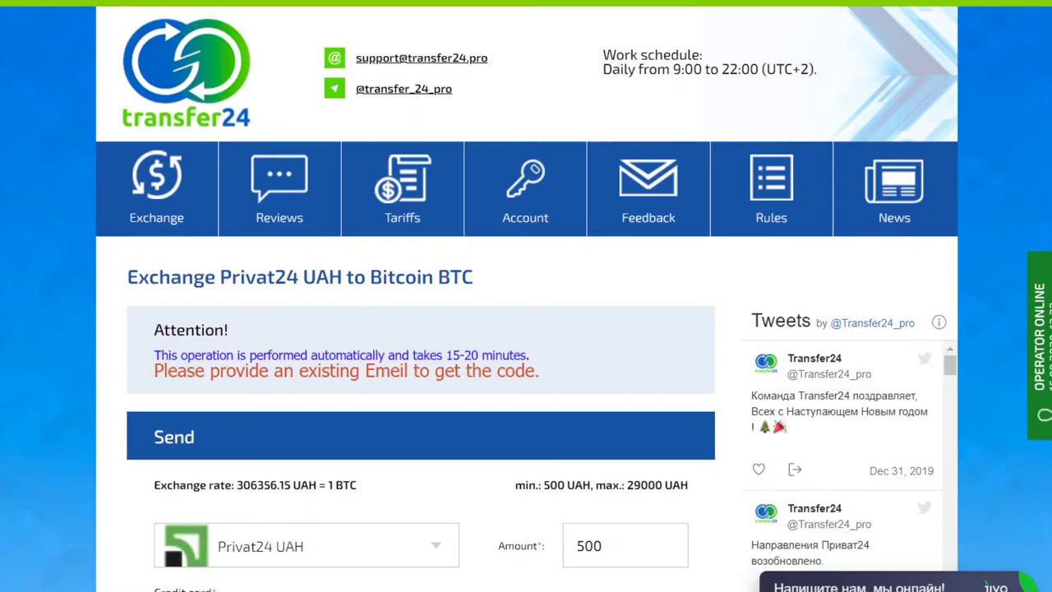
{"action": "scroll", "coordinate": [526, 296], "scroll_direction": "down", "scroll_amount": 2}
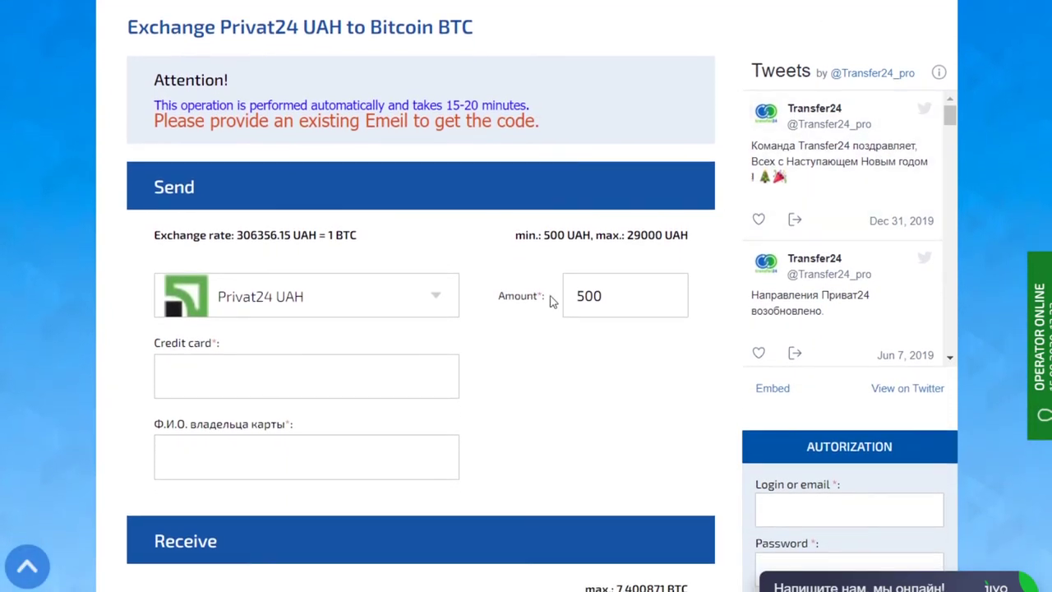
{"action": "left_click", "coordinate": [411, 365]}
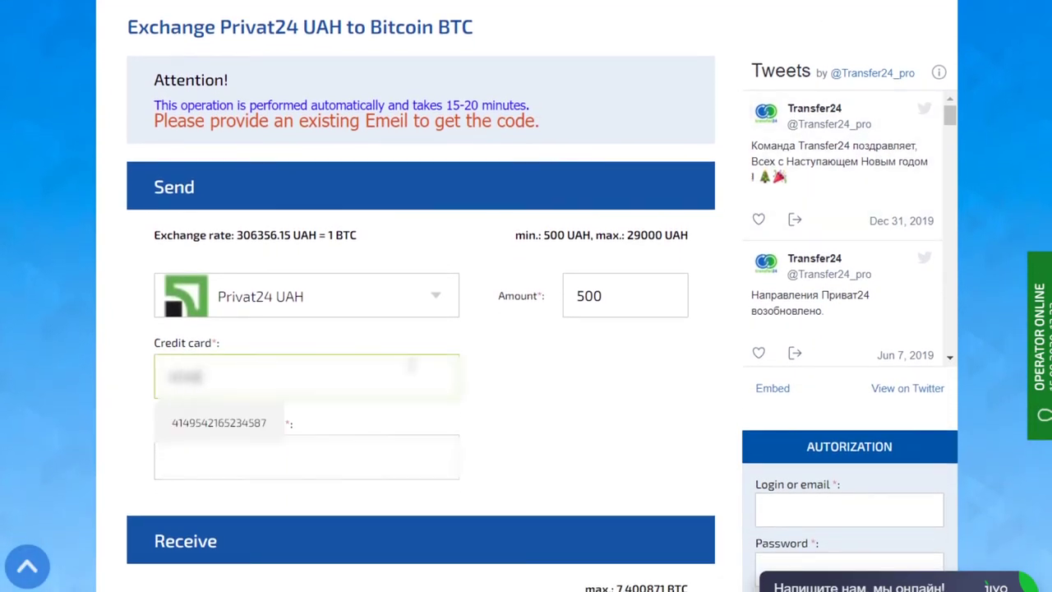
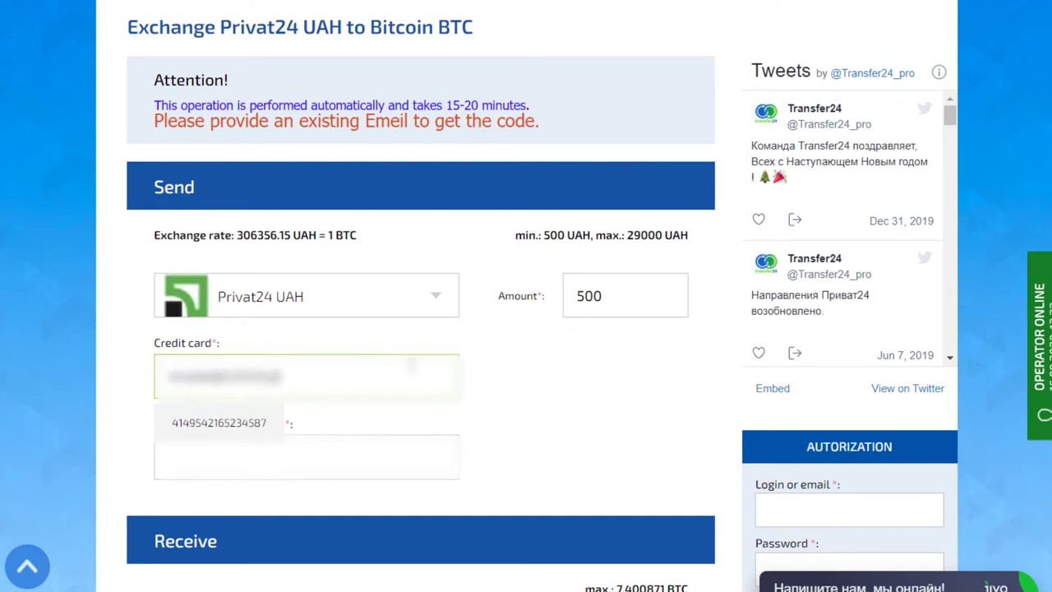
Fill in the card number, cardholder name and e-mail, and submit the exchange order
{"action": "left_click", "coordinate": [381, 449]}
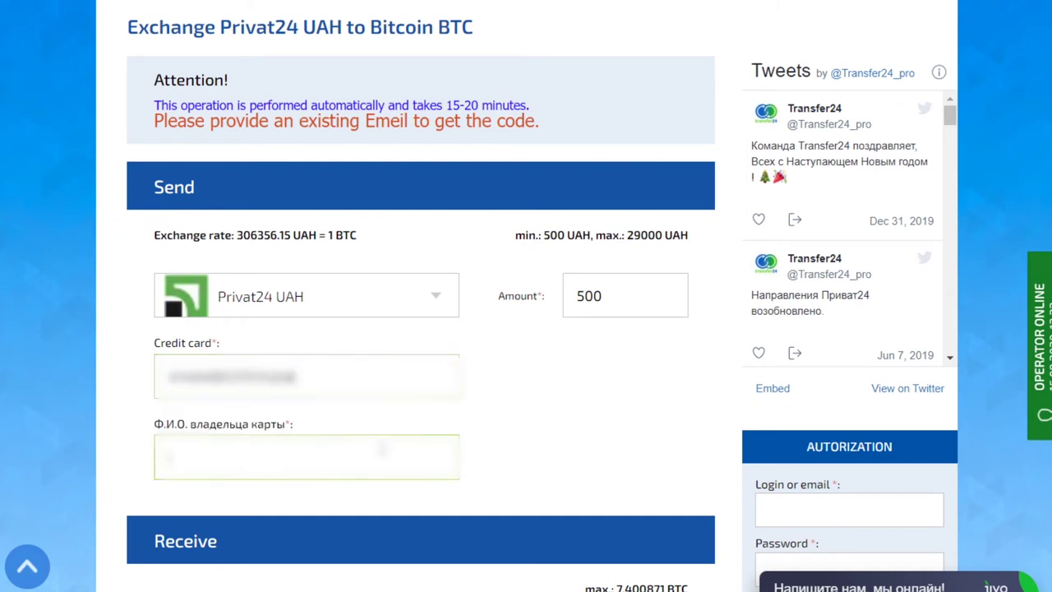
{"action": "type", "text": "Ivanov"}
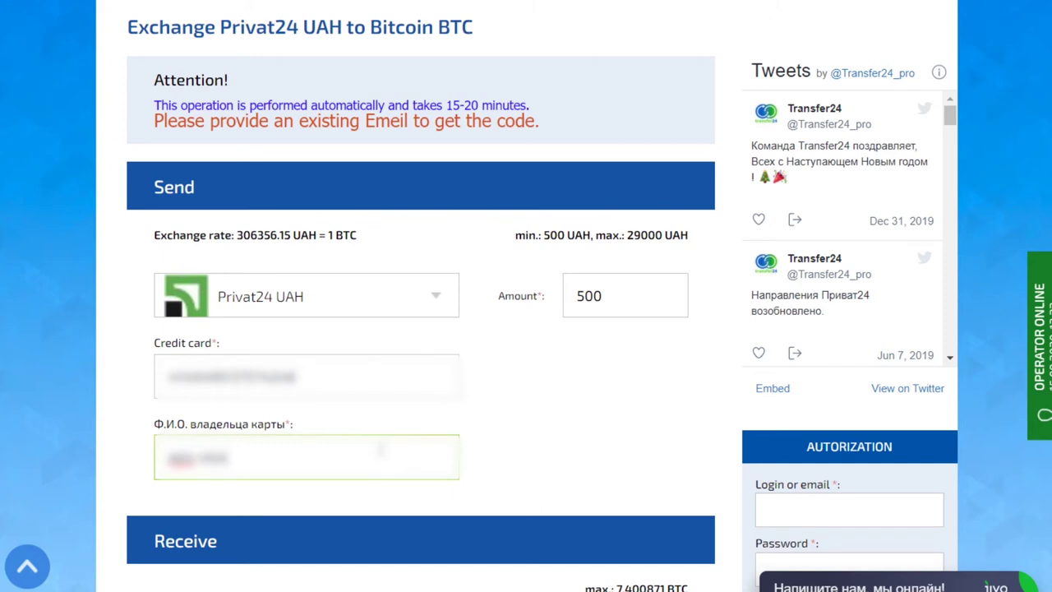
{"action": "scroll", "coordinate": [383, 427], "scroll_direction": "down", "scroll_amount": 4}
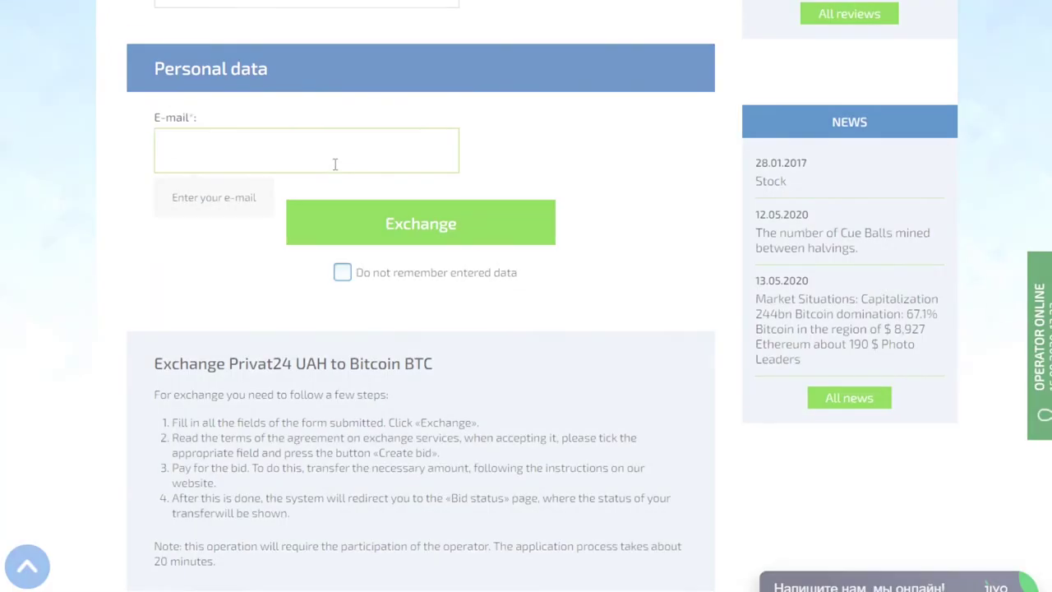
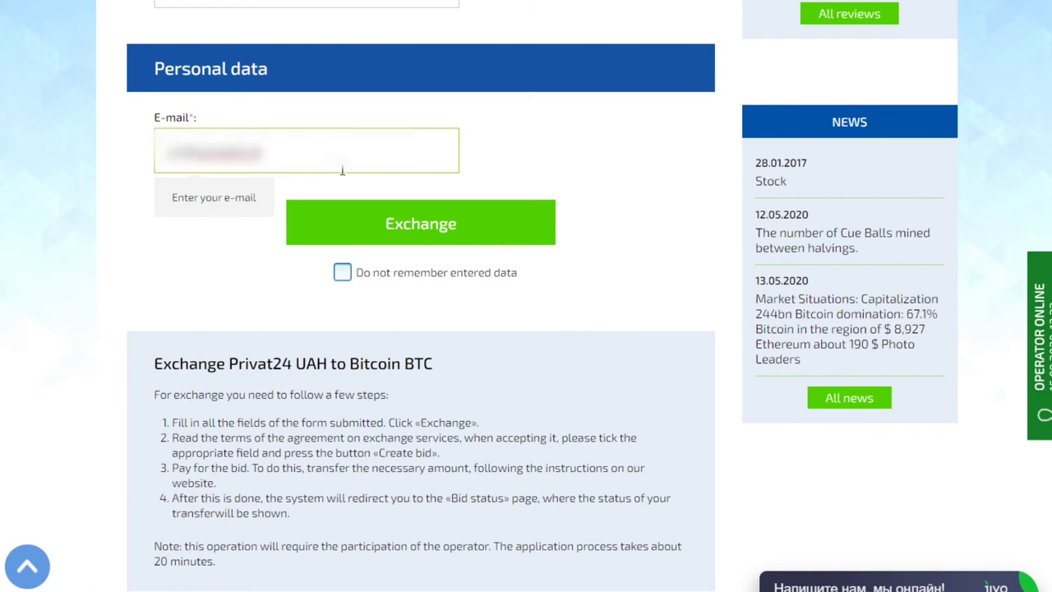
{"action": "left_click", "coordinate": [381, 220]}
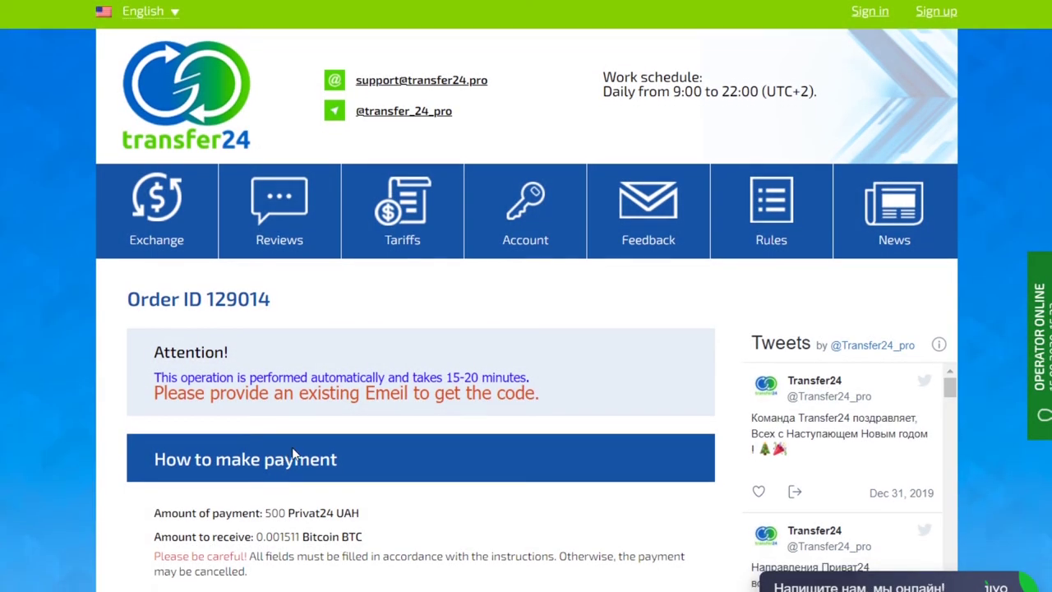
Pay the 511 UAH bill with card details and CVV2, confirming with the bank SMS password
{"action": "scroll", "coordinate": [292, 454], "scroll_direction": "down", "scroll_amount": 5}
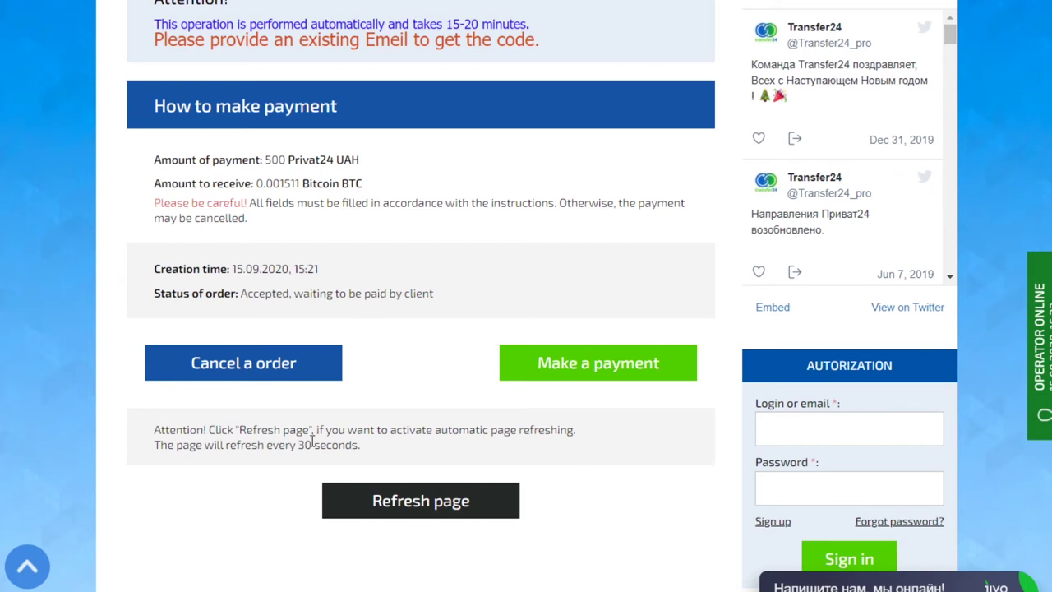
{"action": "left_click", "coordinate": [509, 374]}
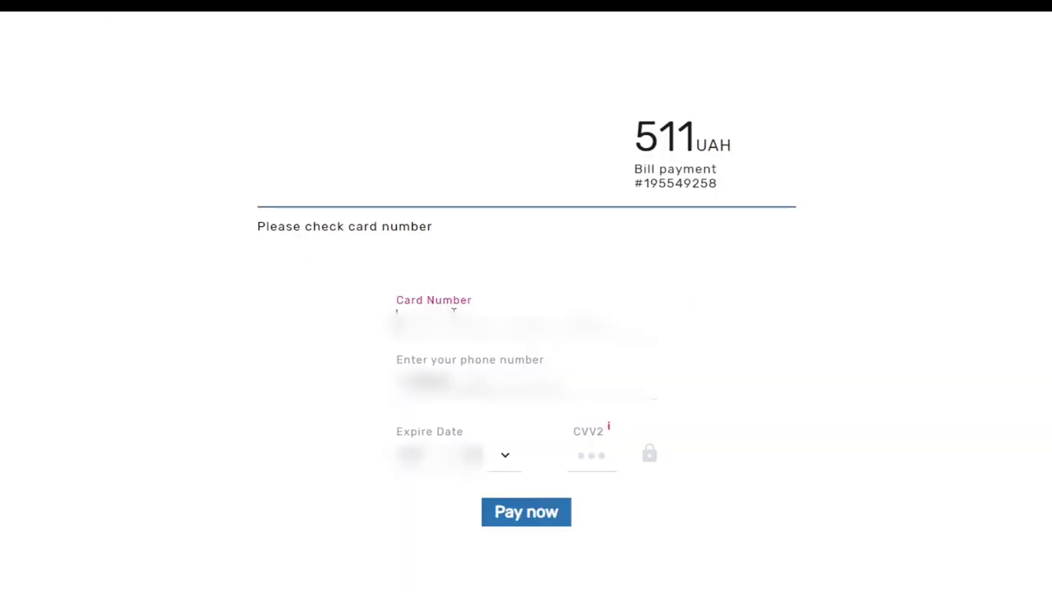
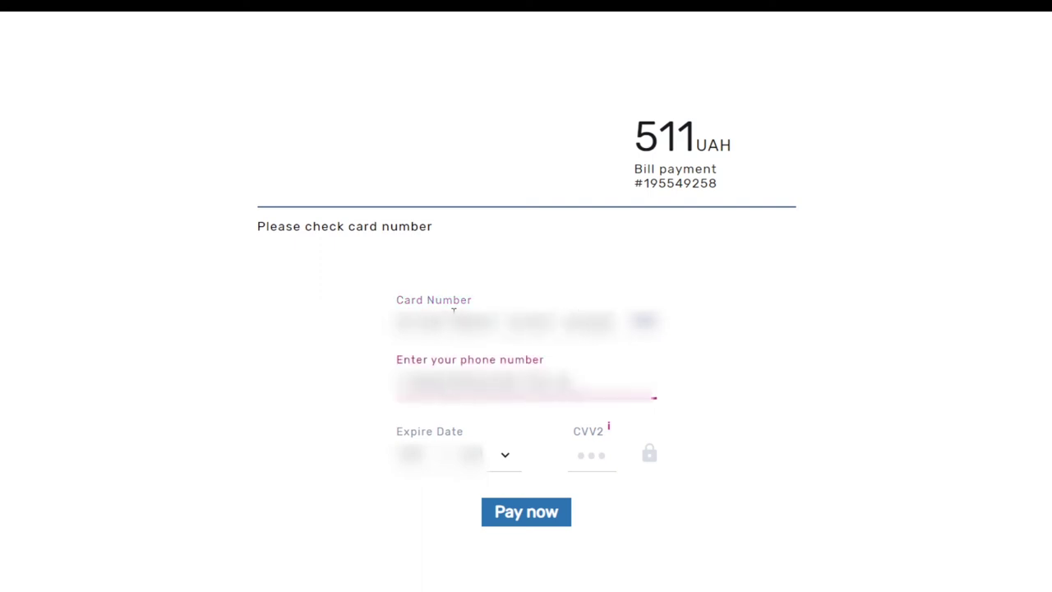
{"action": "left_click", "coordinate": [582, 453]}
{"action": "type", "text": "000"}
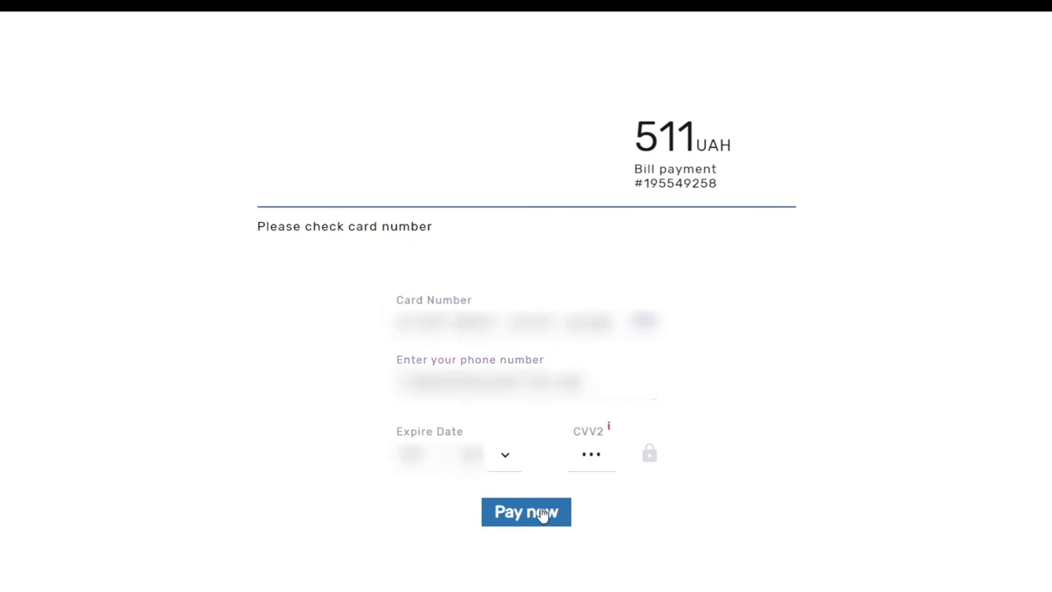
{"action": "left_click", "coordinate": [526, 512]}
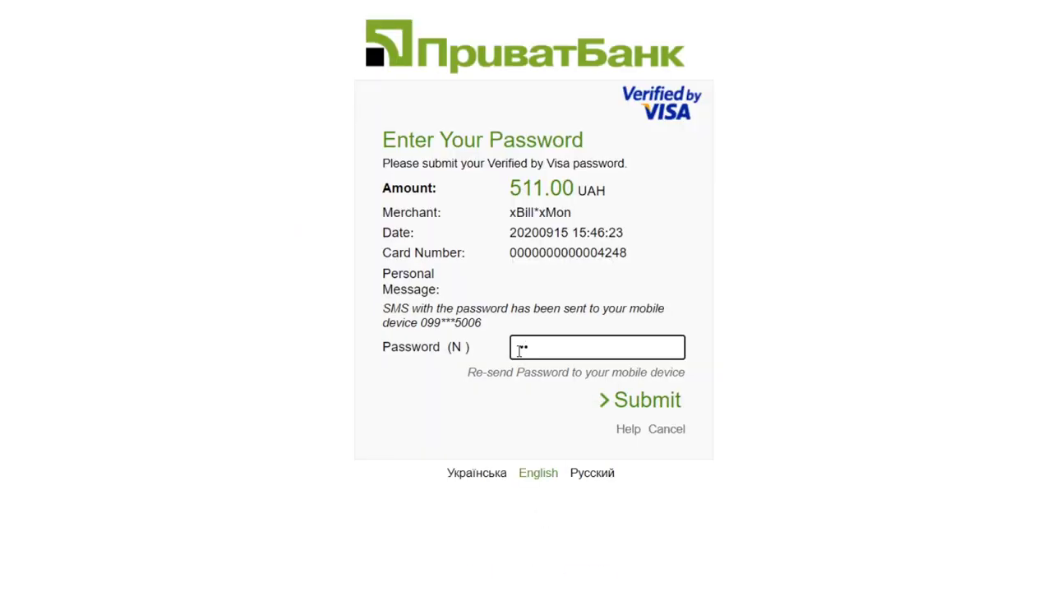
{"action": "left_click", "coordinate": [651, 402]}
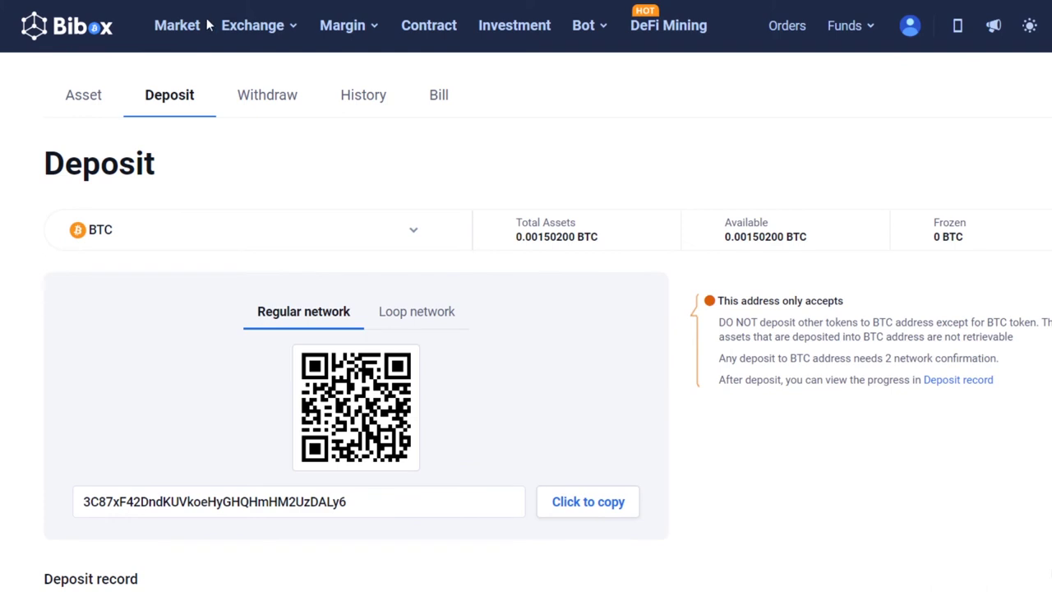
Transfer all 0.001502 BTC from Wallet to the Exchange Account
{"action": "left_click", "coordinate": [99, 95]}
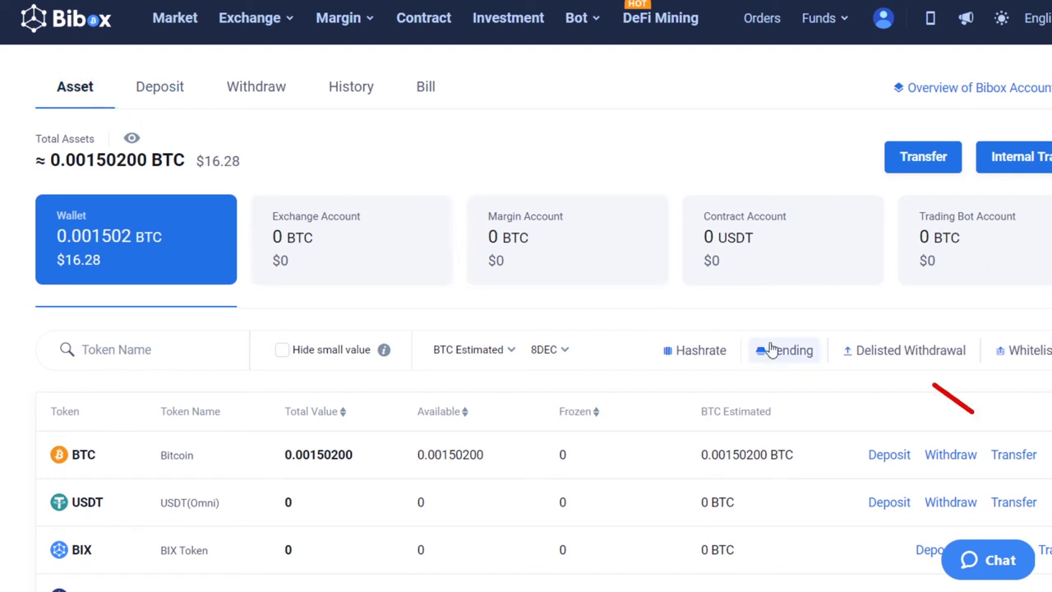
{"action": "left_click", "coordinate": [997, 455]}
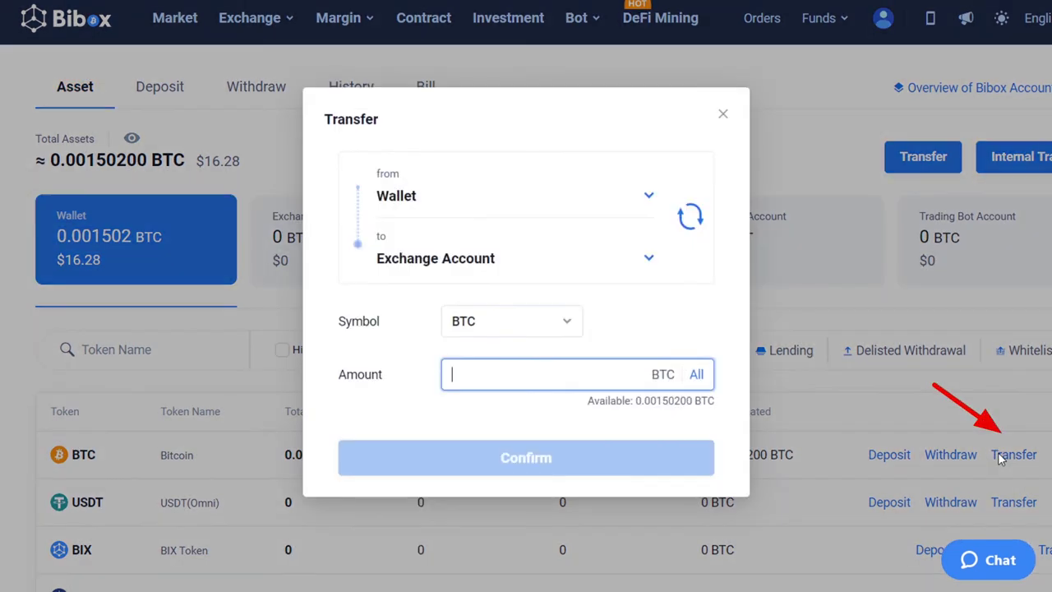
{"action": "left_click", "coordinate": [697, 375]}
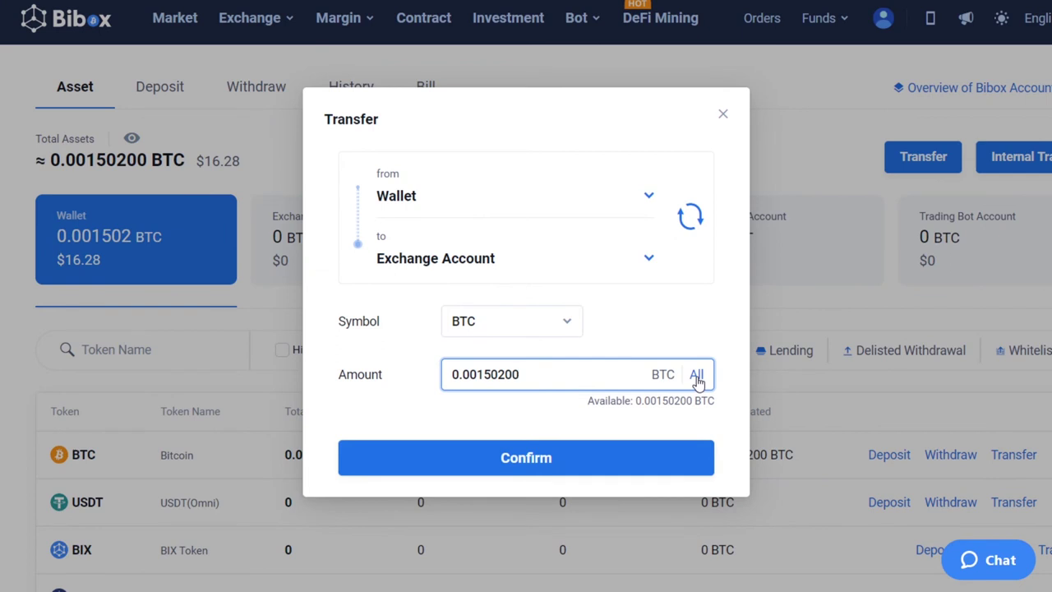
{"action": "left_click", "coordinate": [615, 451]}
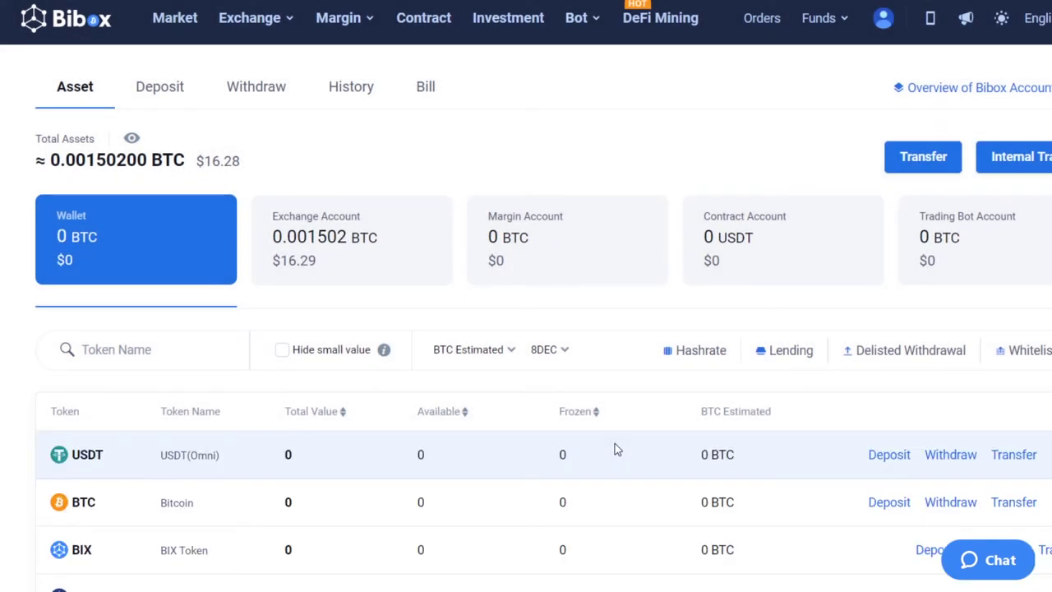
Place a 100% limit buy of 6.674 PLC at 0.00022505 BTC on PLC/BTC
{"action": "mouse_move", "coordinate": [296, 26]}
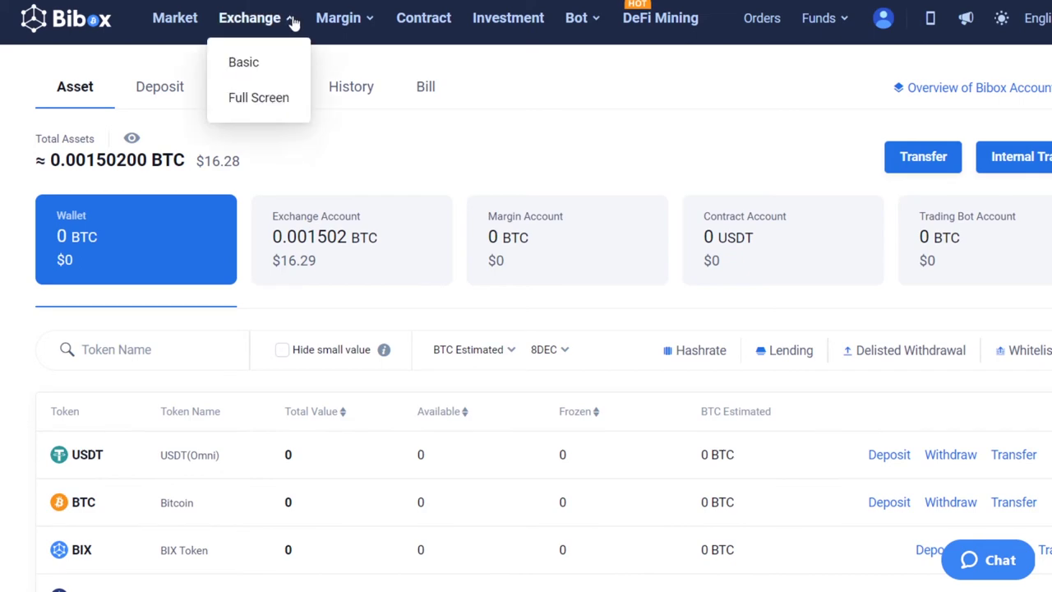
{"action": "left_click", "coordinate": [292, 24]}
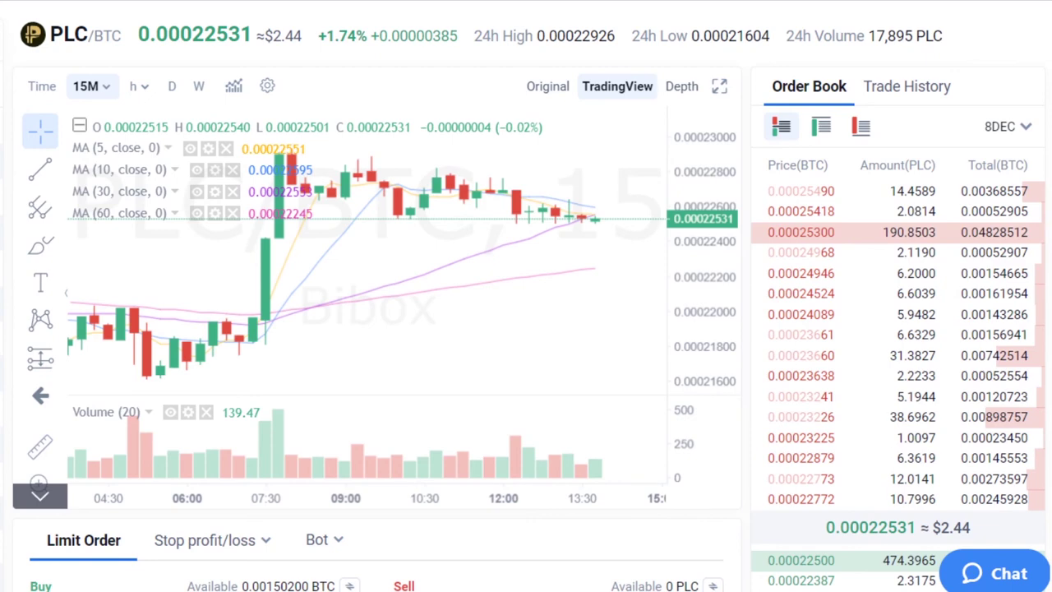
{"action": "scroll", "coordinate": [947, 321], "scroll_direction": "down", "scroll_amount": 3}
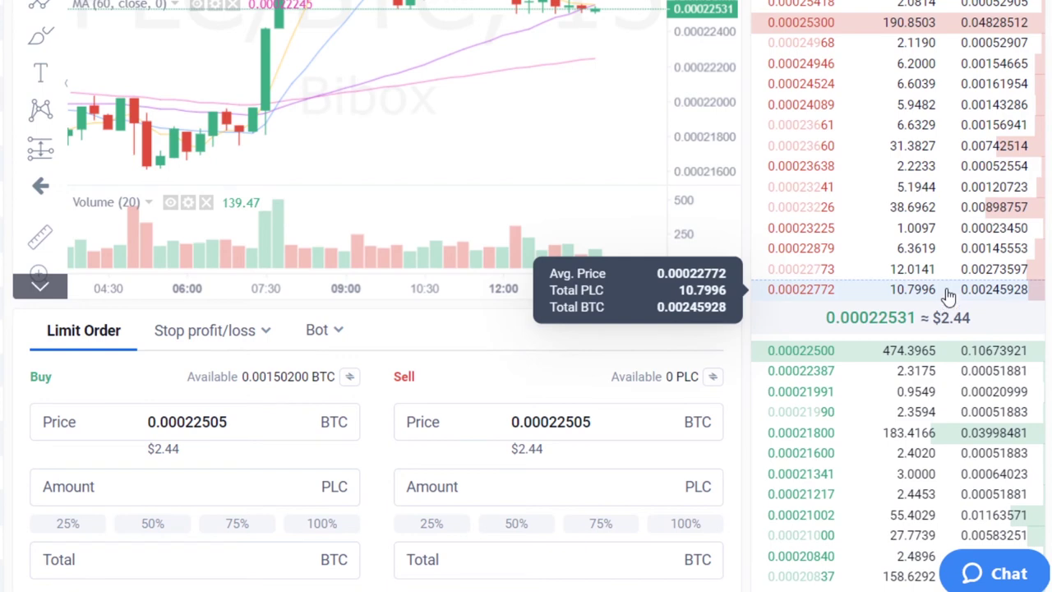
{"action": "mouse_move", "coordinate": [949, 283]}
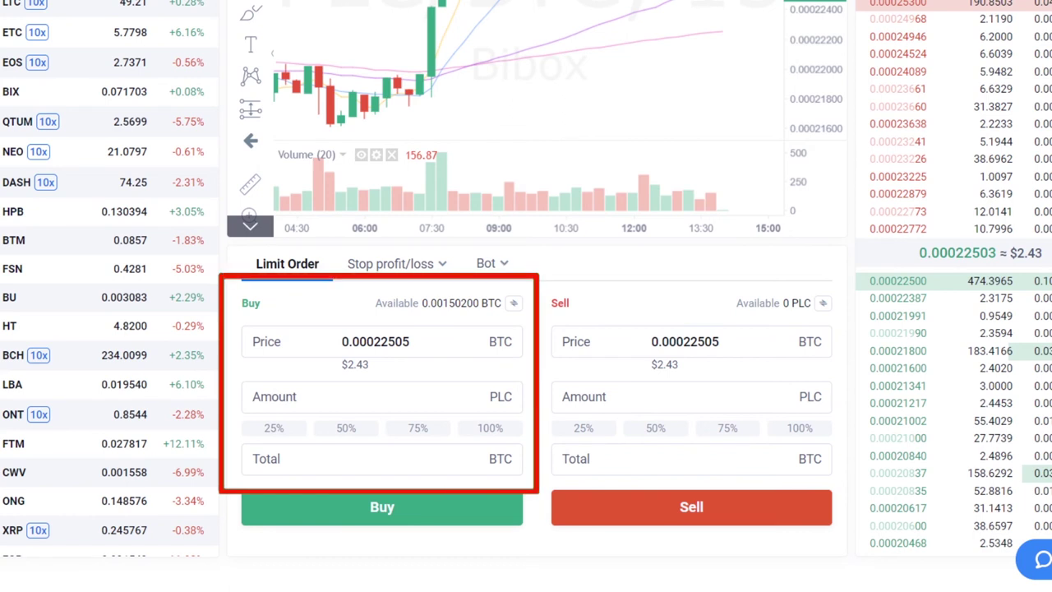
{"action": "left_click", "coordinate": [487, 434]}
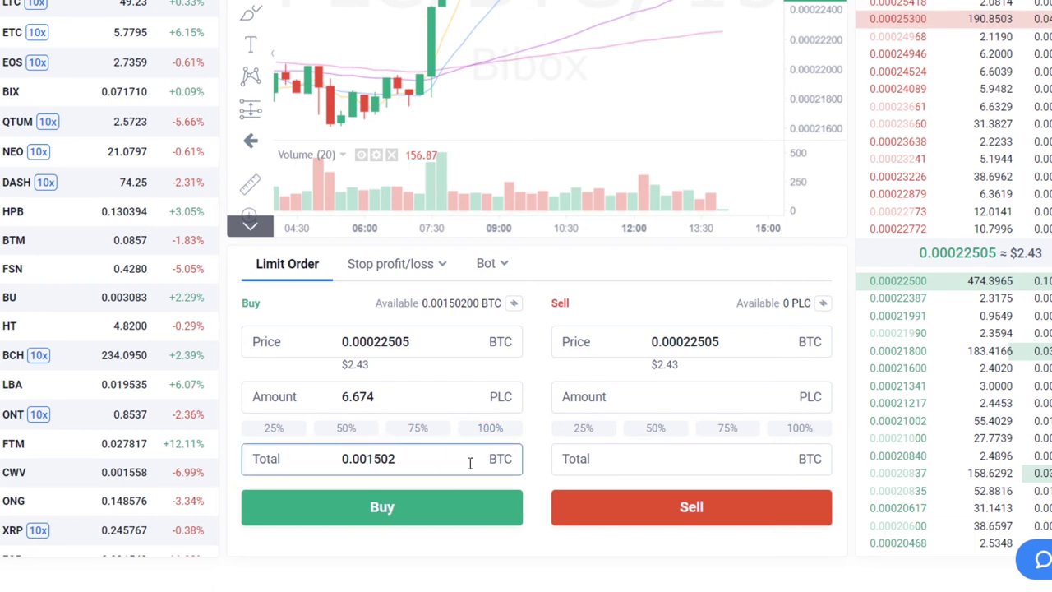
{"action": "left_click", "coordinate": [451, 510]}
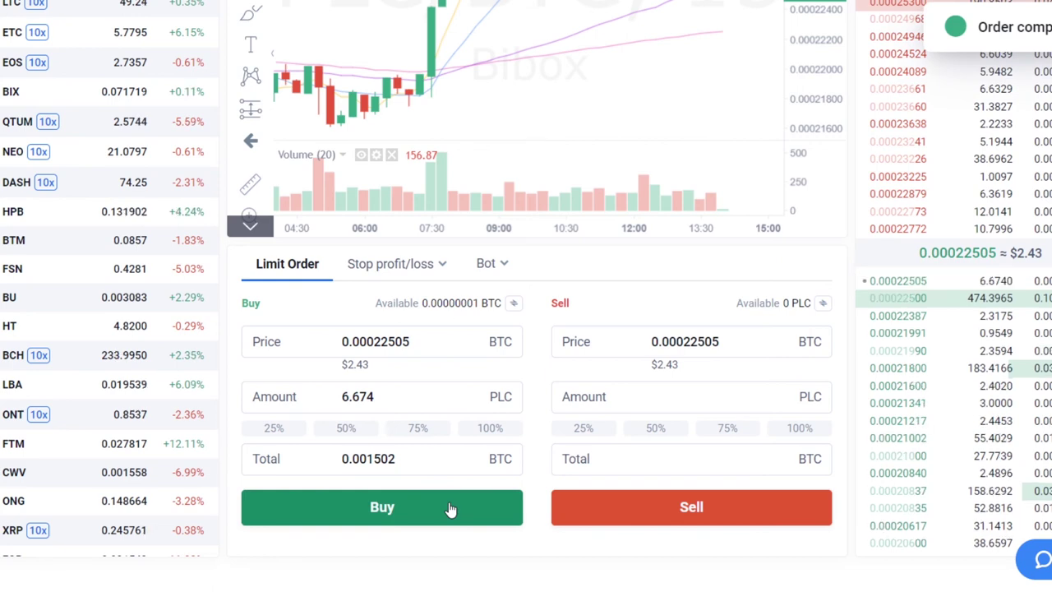
{"action": "scroll", "coordinate": [450, 510], "scroll_direction": "up", "scroll_amount": 2}
{"action": "scroll", "coordinate": [526, 329], "scroll_direction": "up", "scroll_amount": 1}
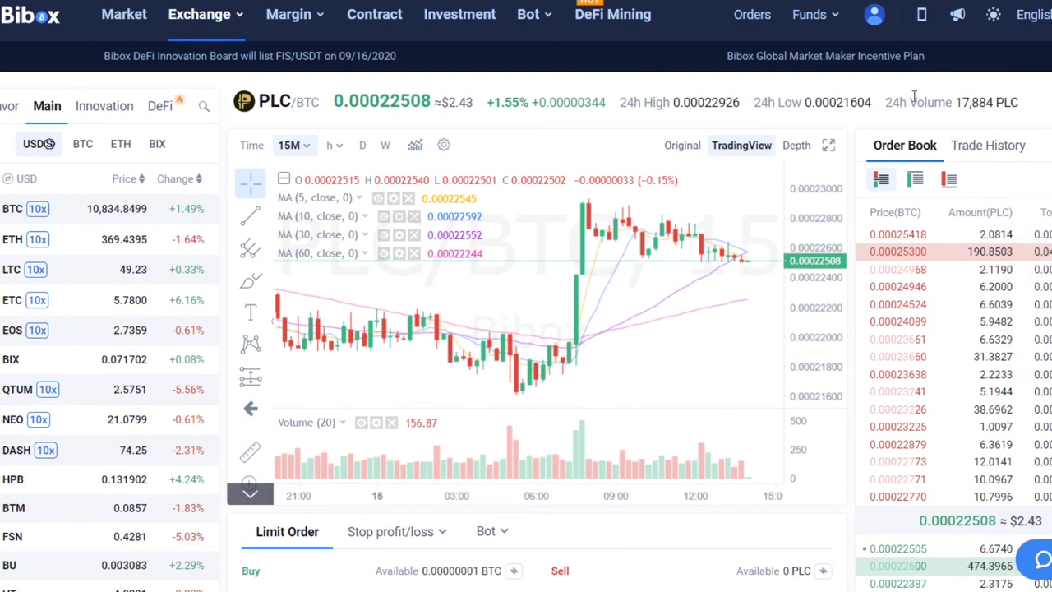
Move the entire 6.58970370 PLC balance from the Exchange Account into the Wallet
{"action": "left_click", "coordinate": [825, 25]}
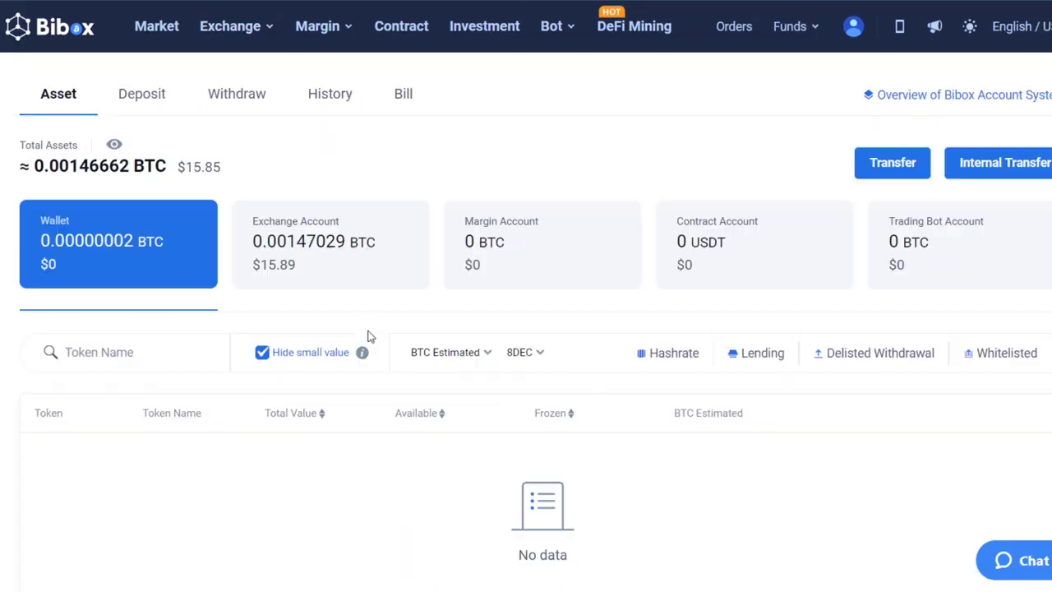
{"action": "left_click", "coordinate": [348, 286]}
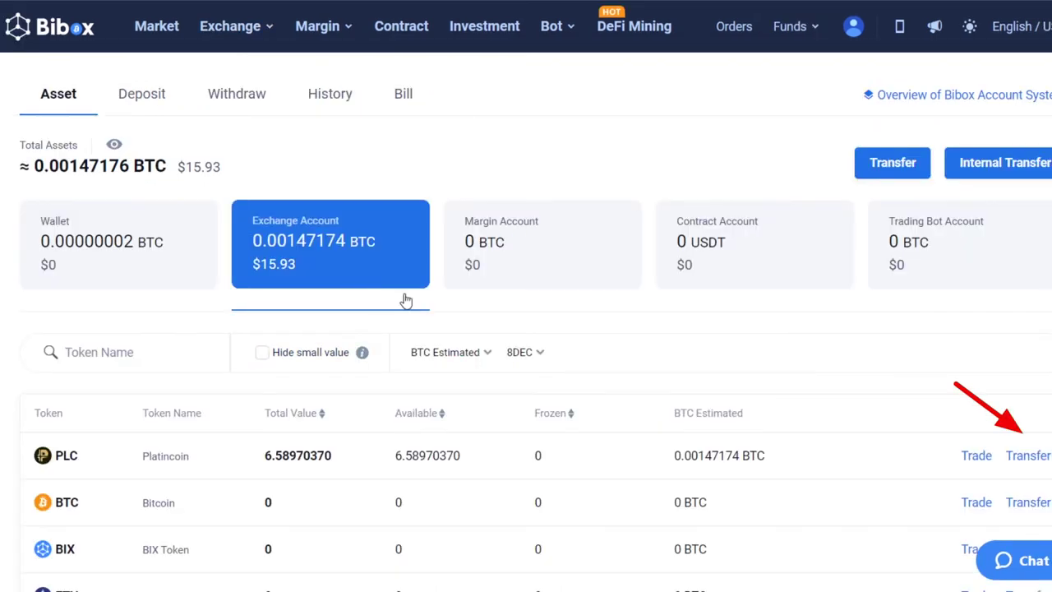
{"action": "left_click", "coordinate": [1030, 465]}
{"action": "left_click", "coordinate": [707, 377]}
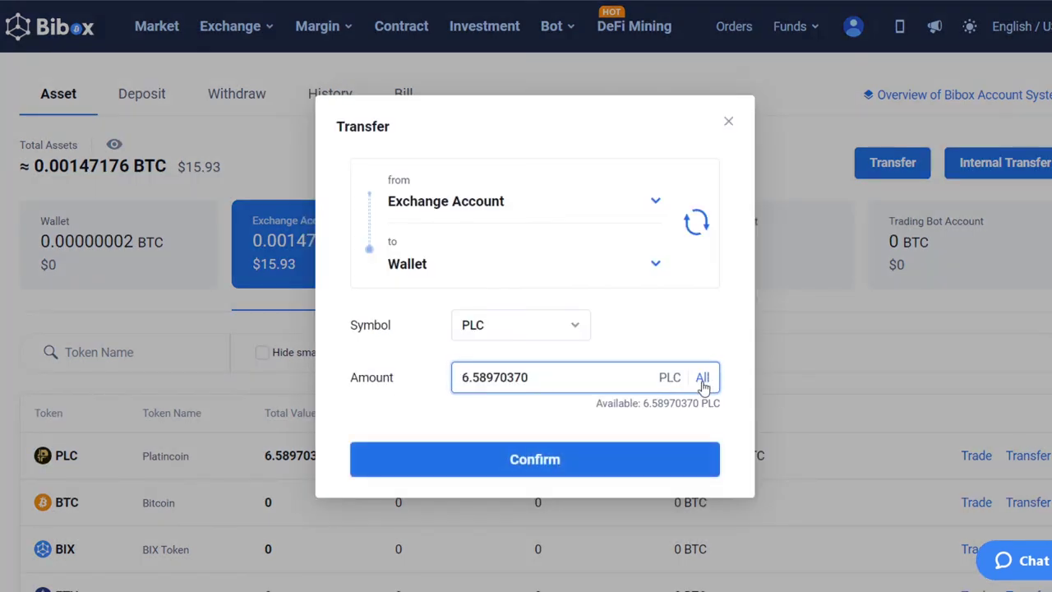
{"action": "left_click", "coordinate": [649, 458]}
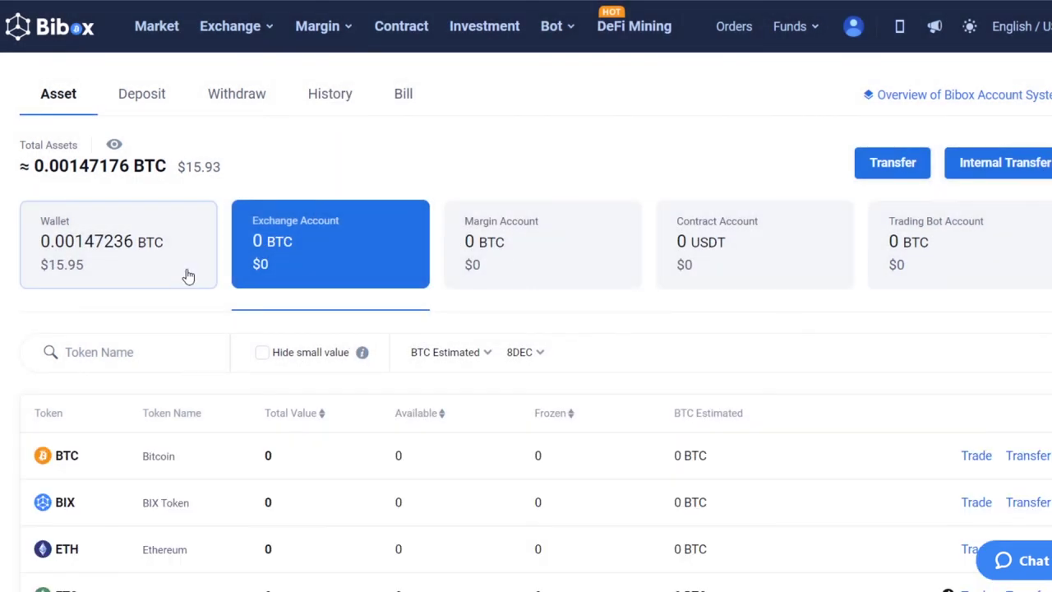
{"action": "left_click", "coordinate": [188, 276]}
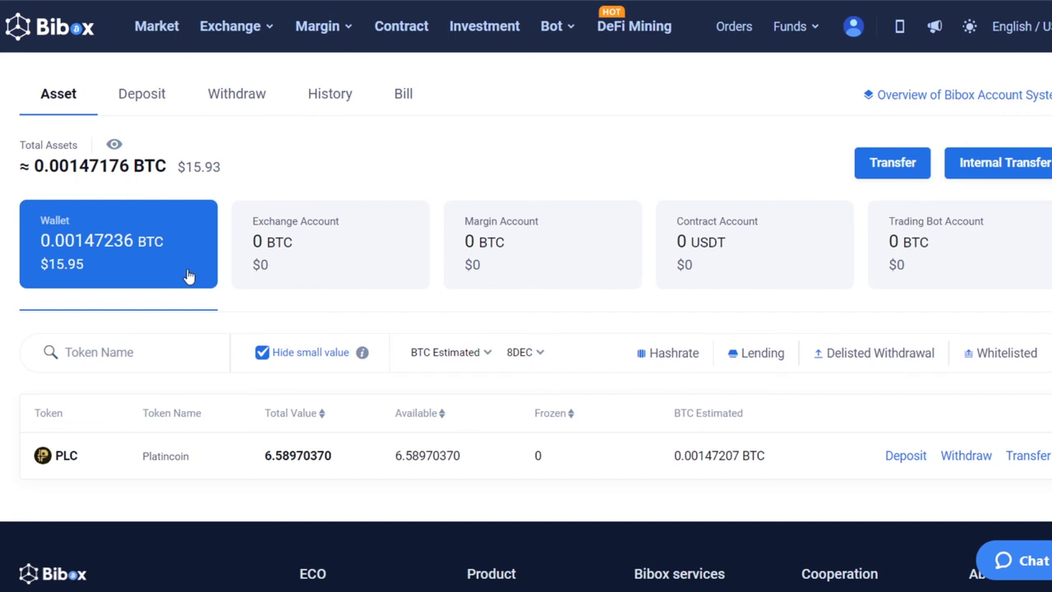
Request a withdrawal of the full 6.58970370 PLC to the pasted external wallet address
{"action": "left_click", "coordinate": [961, 462]}
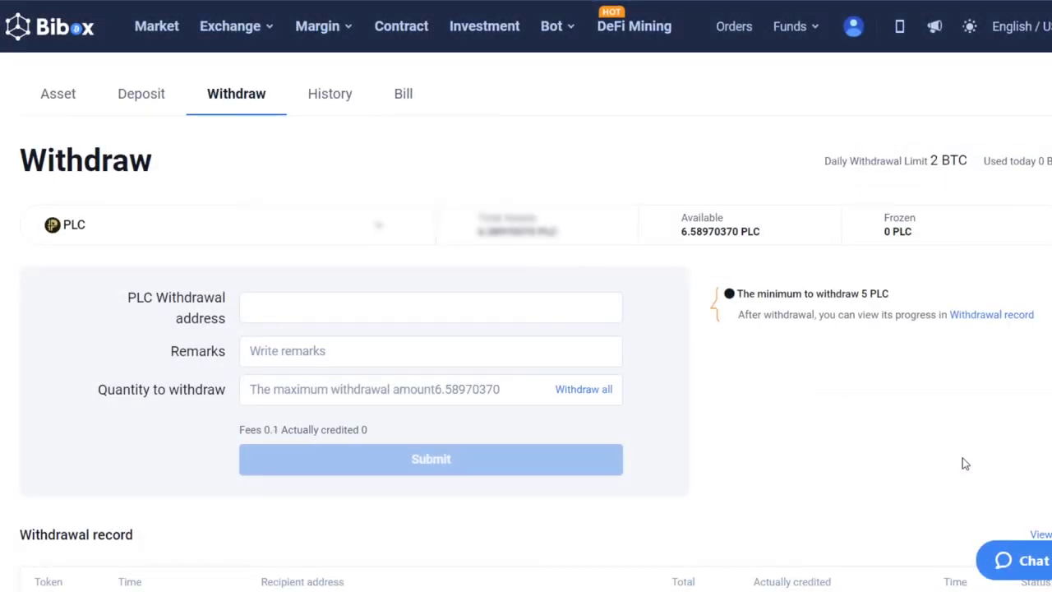
{"action": "left_click", "coordinate": [582, 394]}
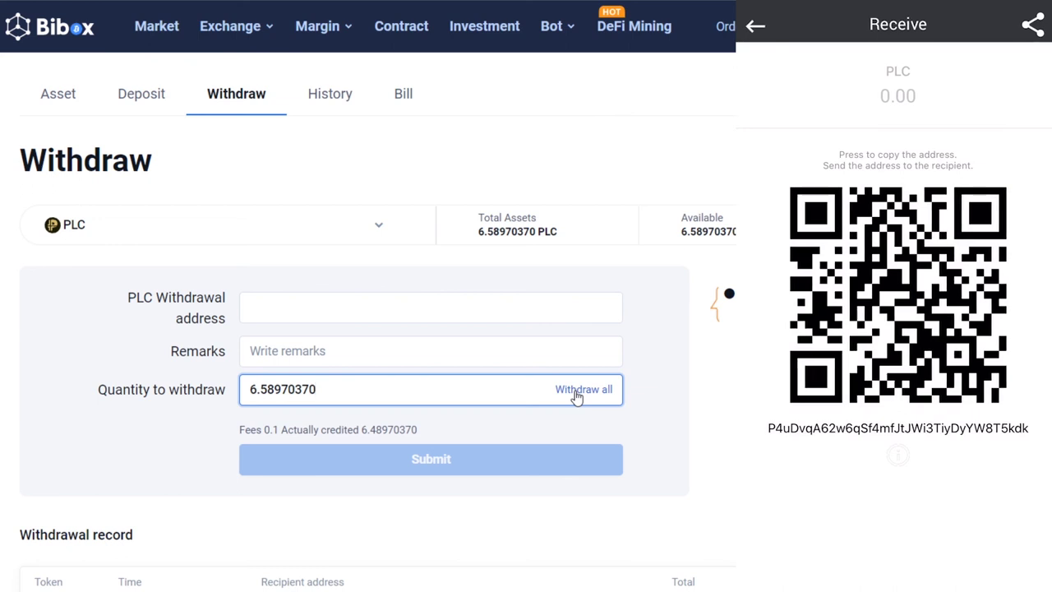
{"action": "scroll", "coordinate": [578, 398], "scroll_direction": "down", "scroll_amount": 1}
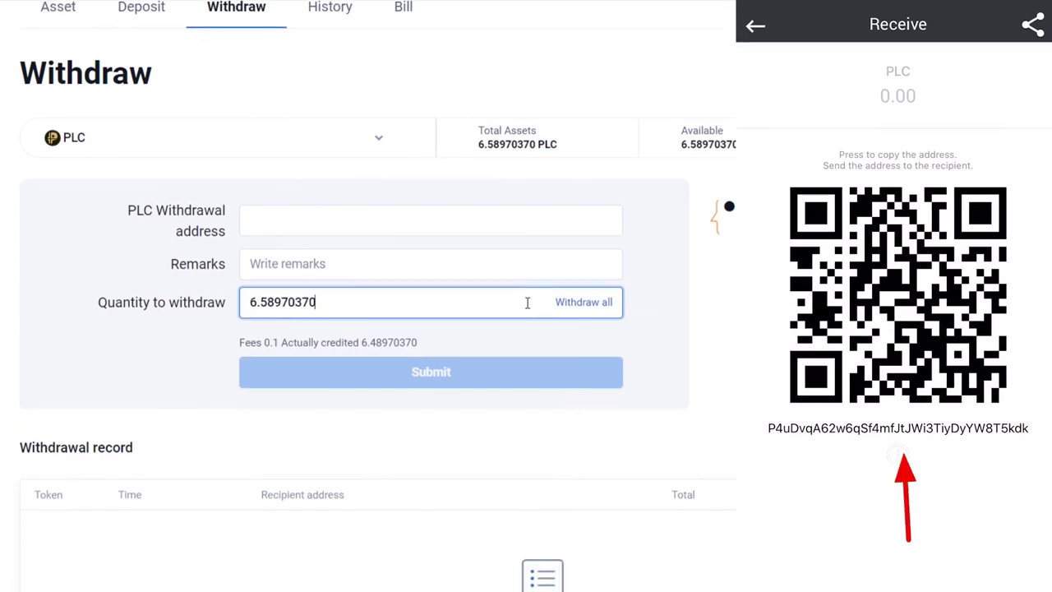
{"action": "left_click", "coordinate": [460, 226]}
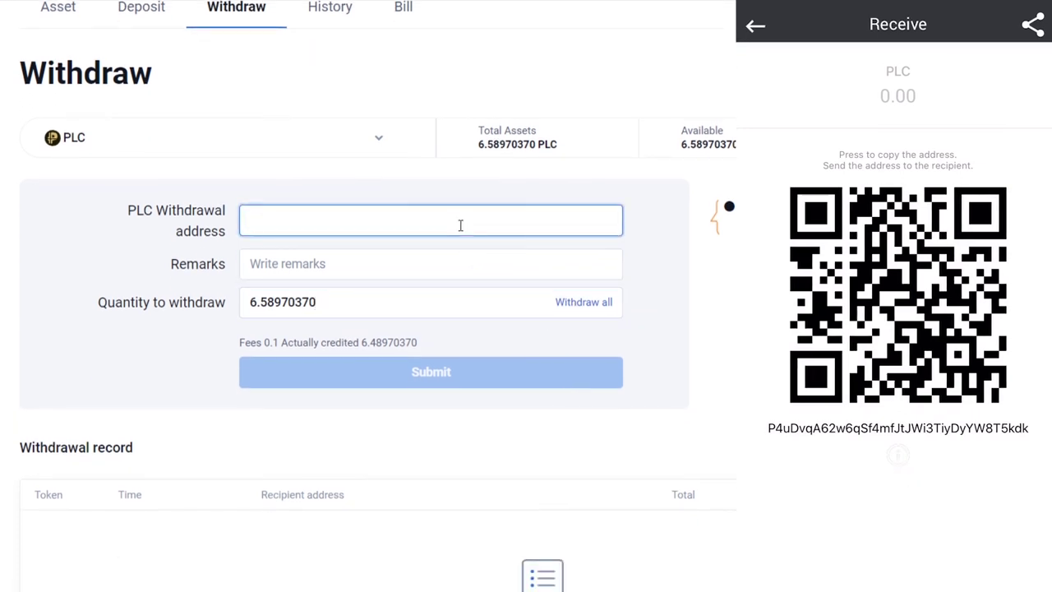
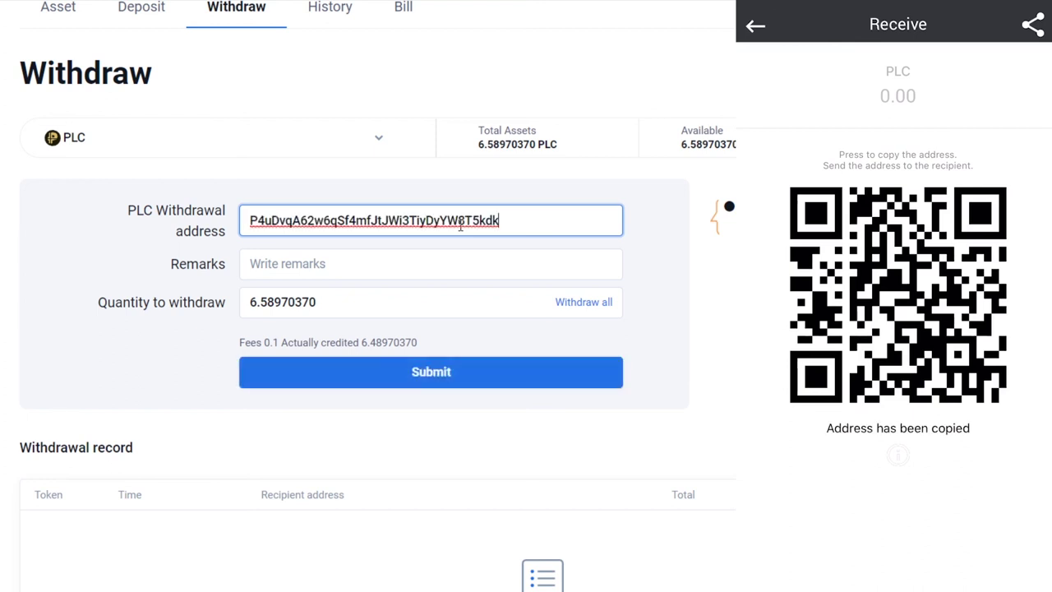
{"action": "key", "text": "Return"}
Enter the fund password and Google Authenticator code to confirm the PLC withdrawal
{"action": "type", "text": "****"}
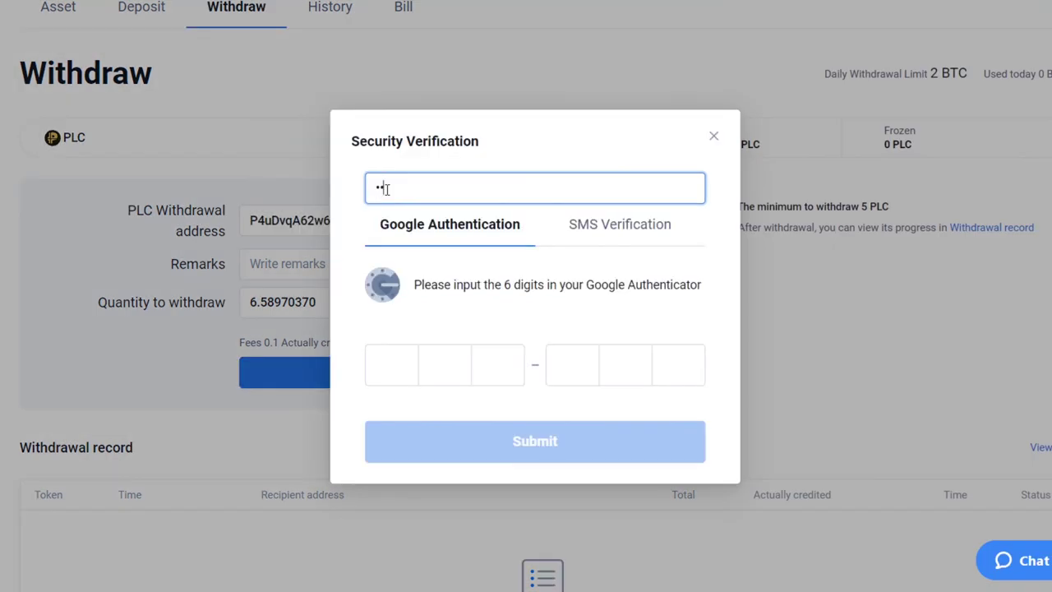
{"action": "type", "text": "************"}
{"action": "left_click", "coordinate": [396, 364]}
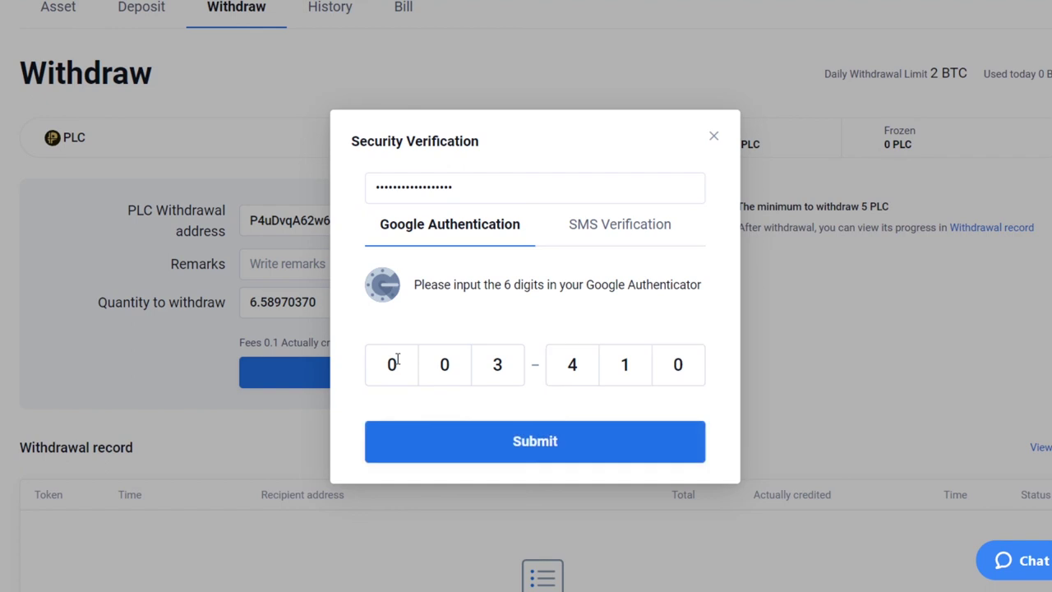
{"action": "left_click", "coordinate": [413, 446]}
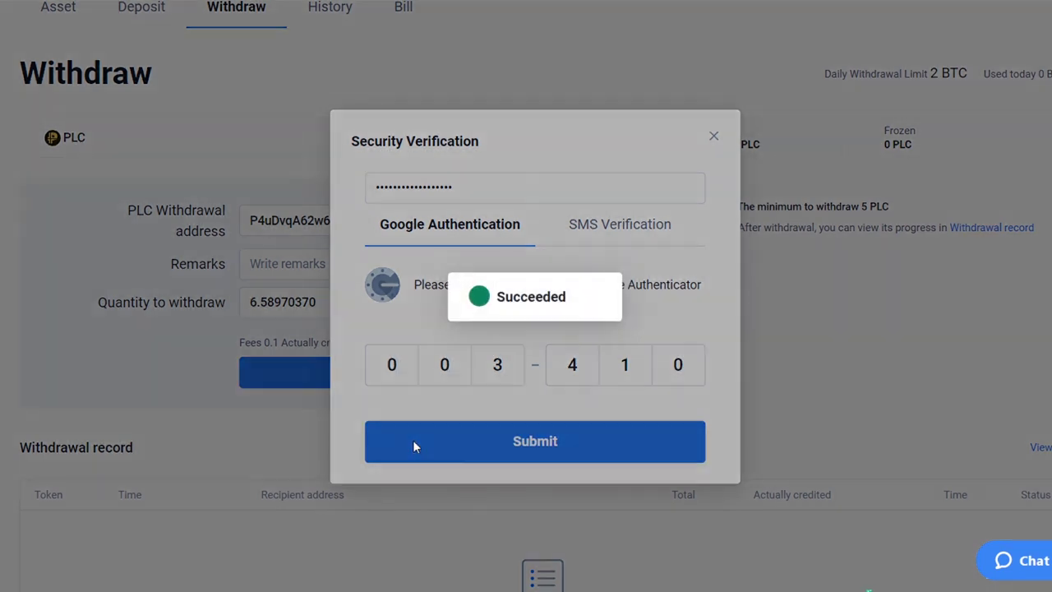